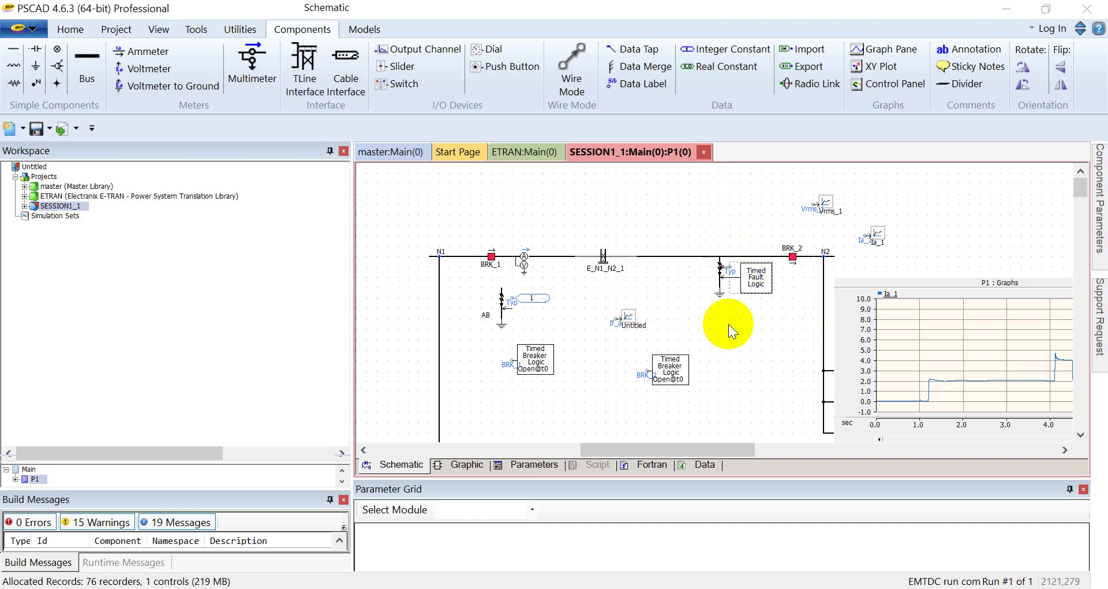
# Step: Place a [tpflt] Three Phase Fault from Breakers/Faults below the AB fault on the left bus
pyautogui.click(366, 30)
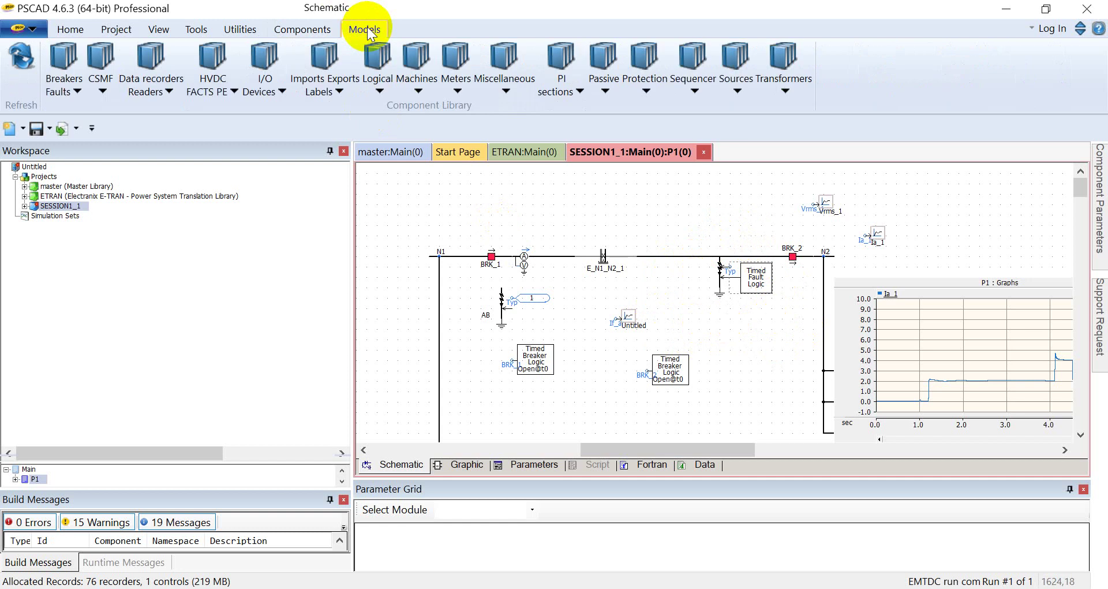
pyautogui.click(62, 92)
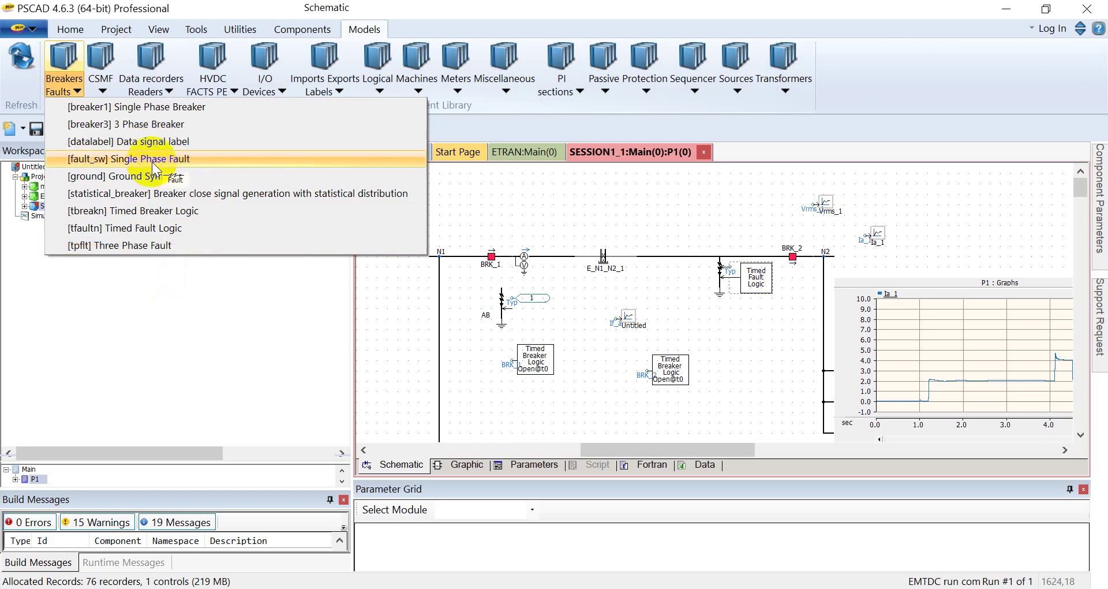
pyautogui.click(158, 246)
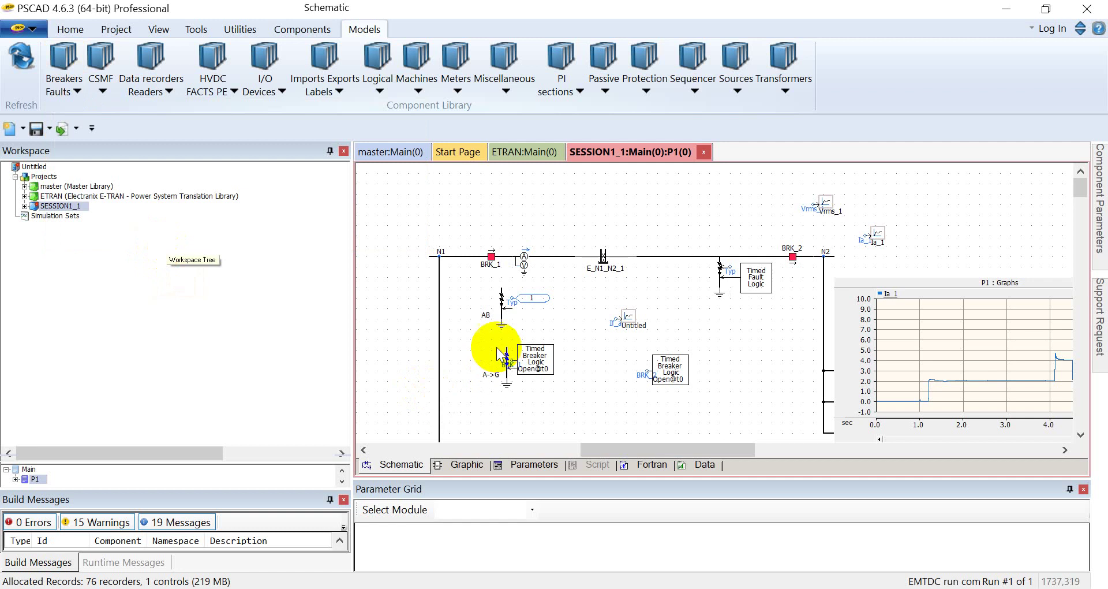
pyautogui.click(470, 353)
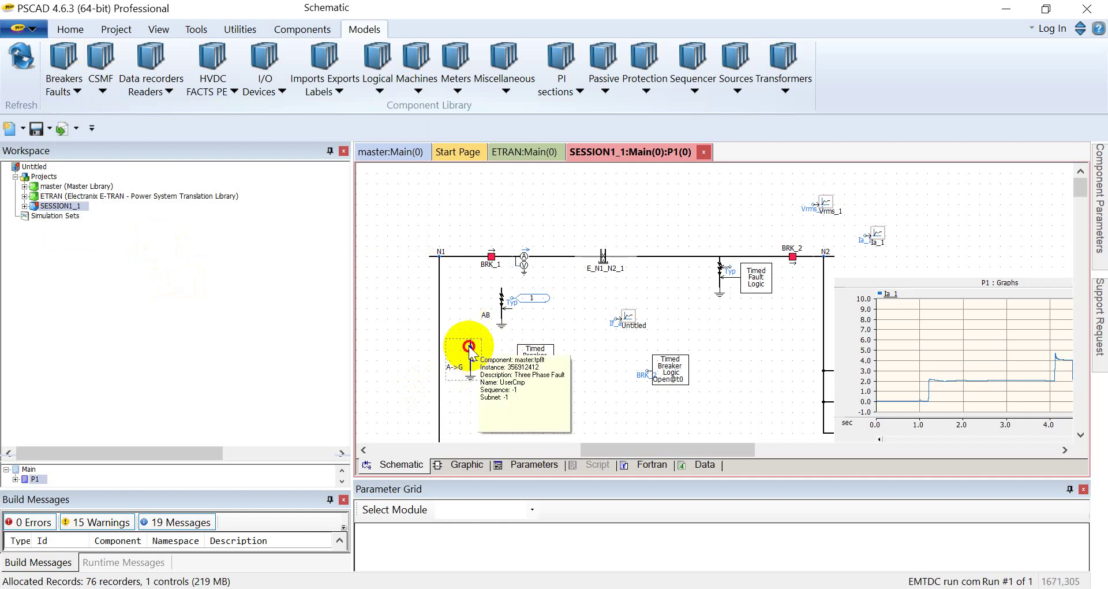
# Step: Open the new fault's Fault Type settings and review the phase A and fault-to-neutral options
pyautogui.doubleClick(469, 346)
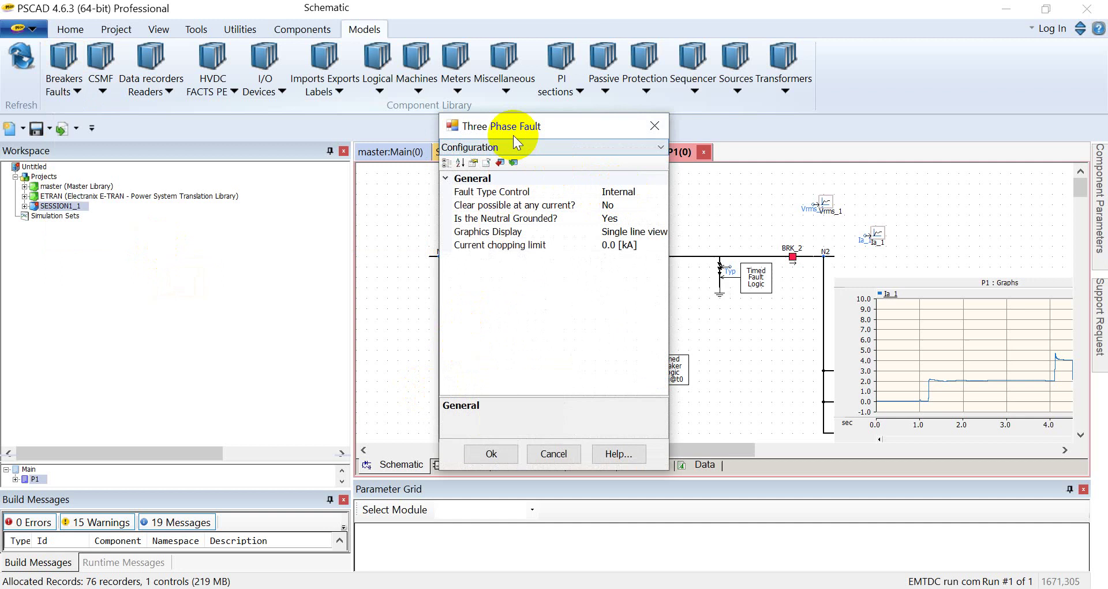
pyautogui.moveTo(514, 128); pyautogui.dragTo(442, 105)
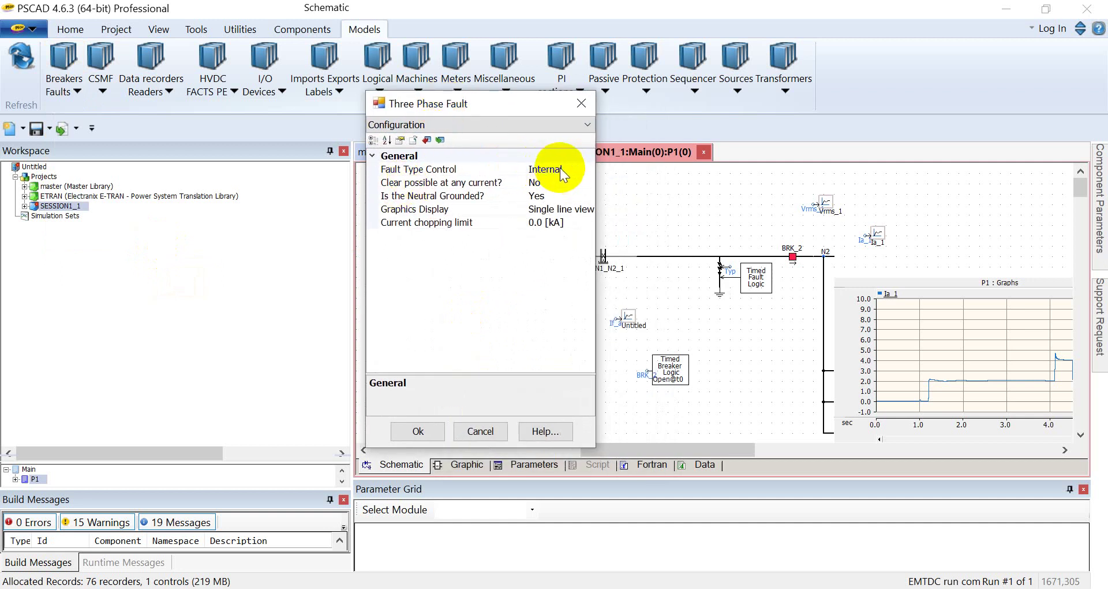
pyautogui.click(569, 123)
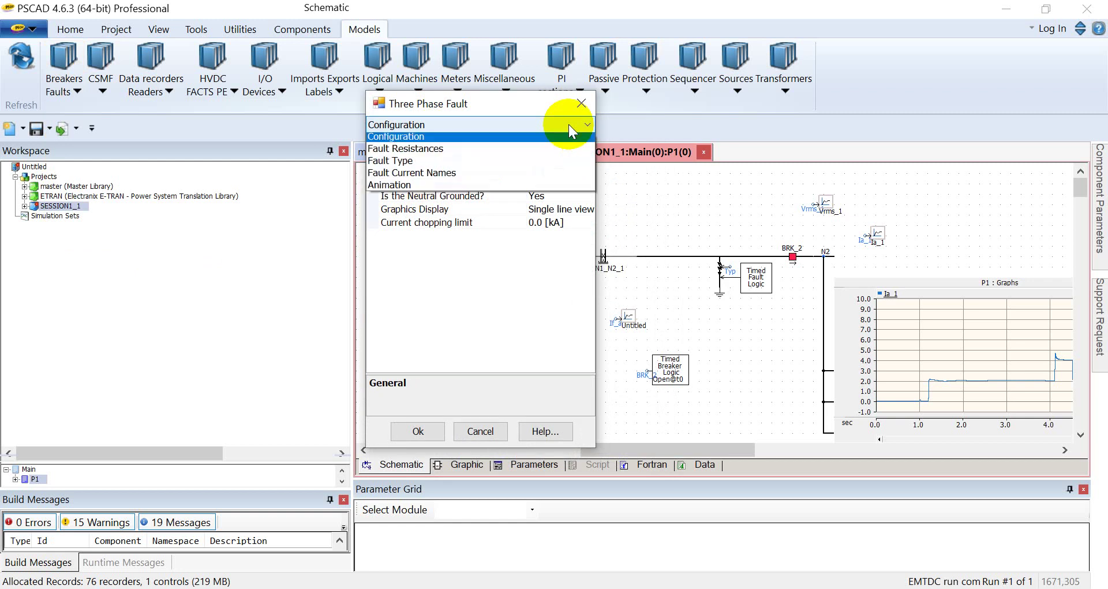
pyautogui.click(442, 166)
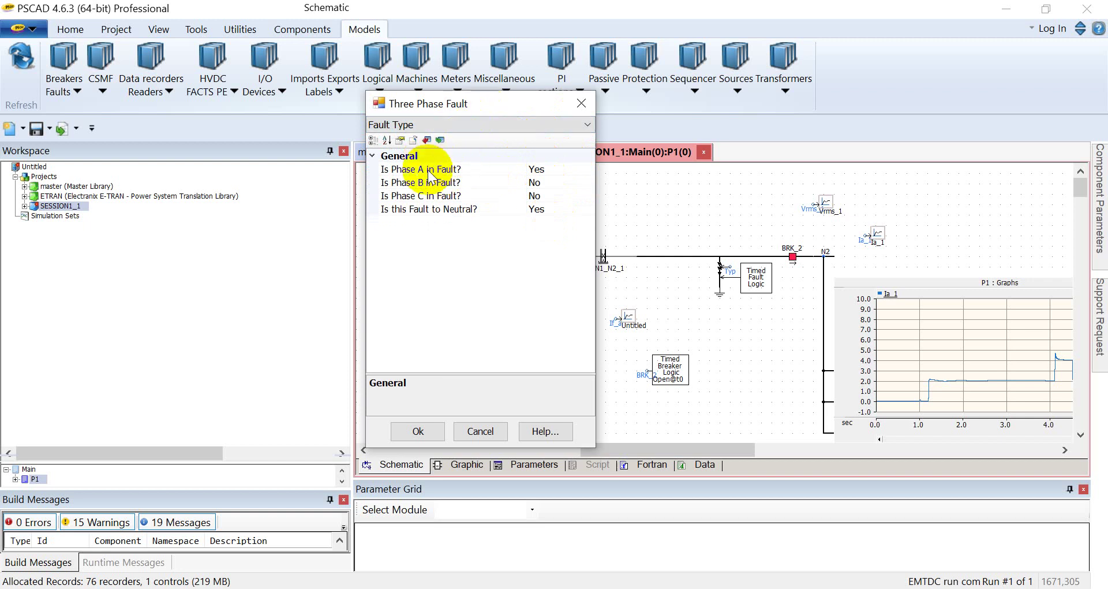
pyautogui.click(552, 168)
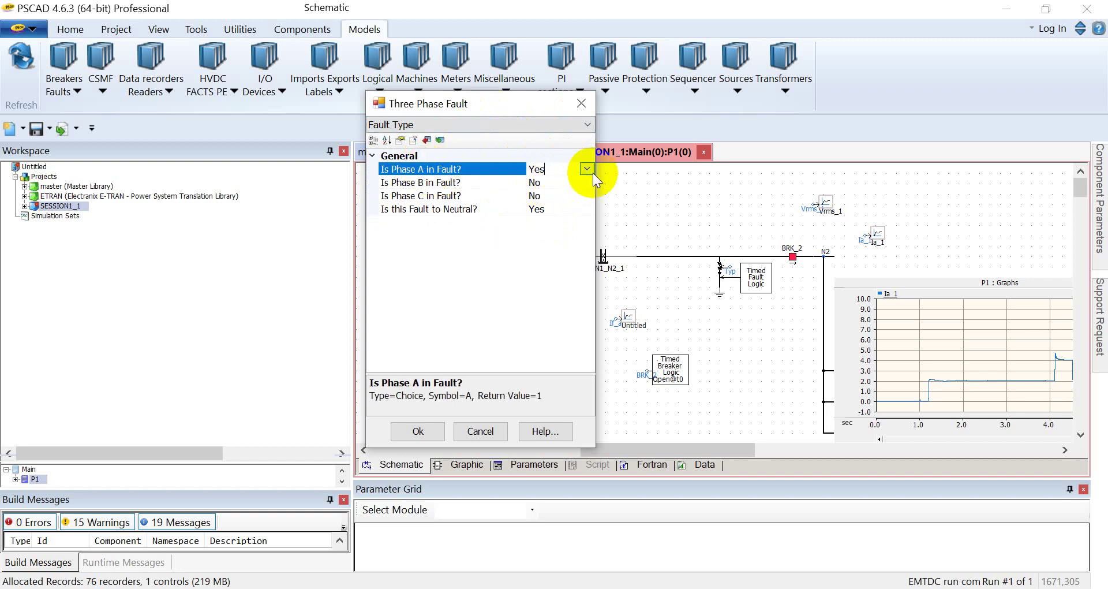
pyautogui.click(537, 208)
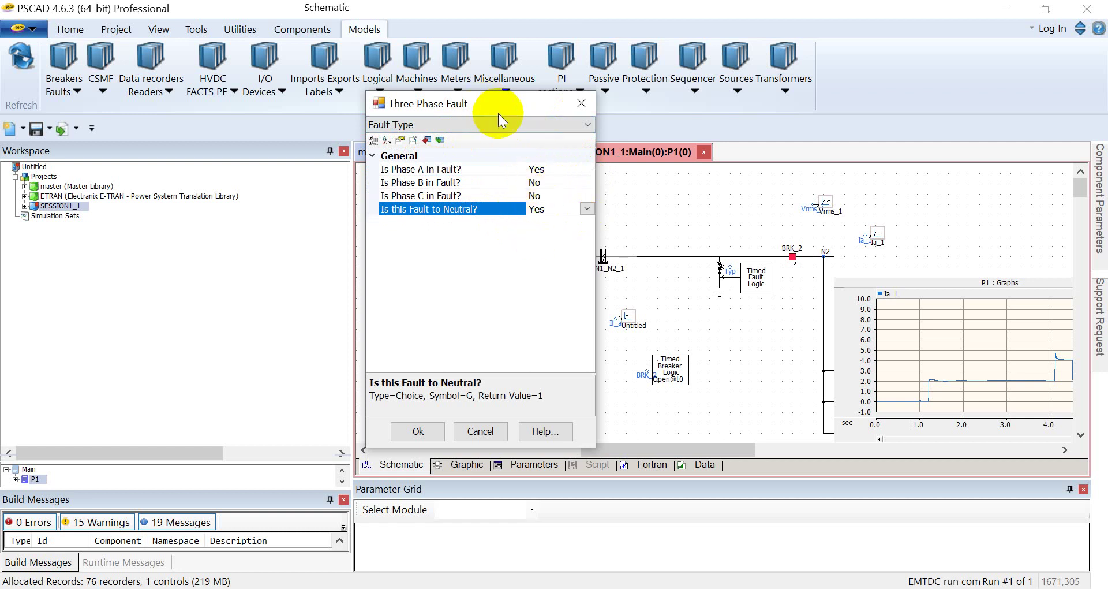
pyautogui.click(590, 207)
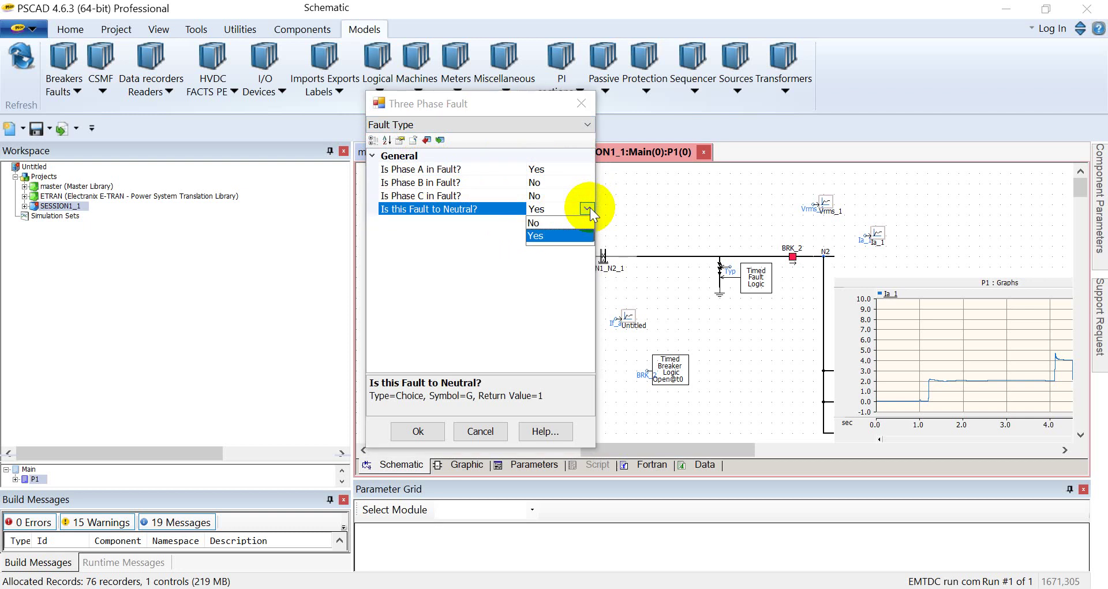
pyautogui.click(549, 222)
# Step: Set Is Phase B in Fault? to Yes and return Is this Fault to Neutral? to Yes
pyautogui.click(534, 182)
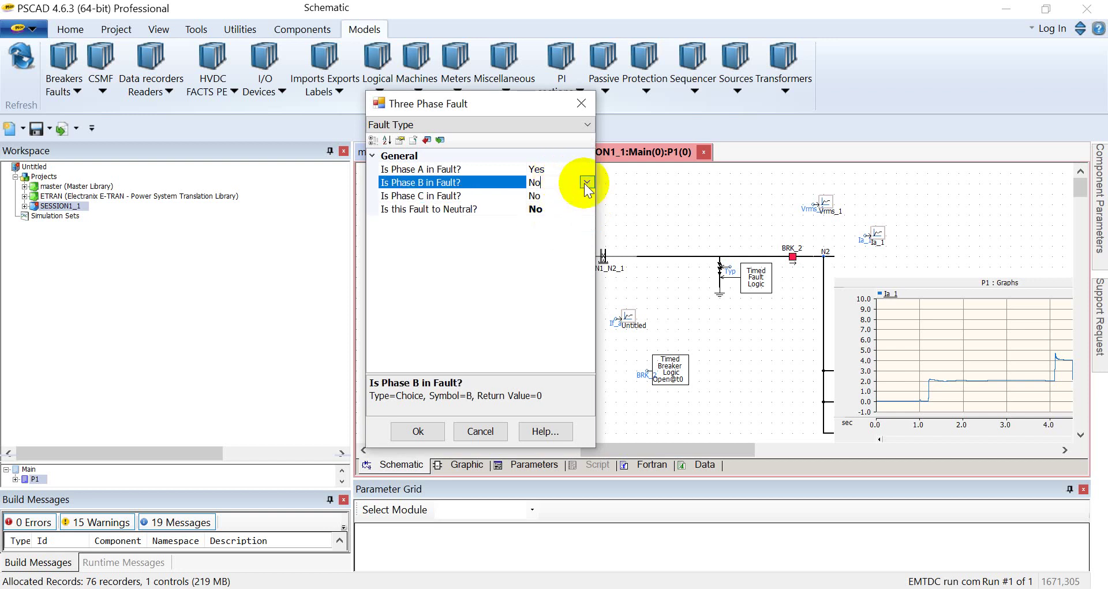
pyautogui.click(533, 183)
pyautogui.click(536, 211)
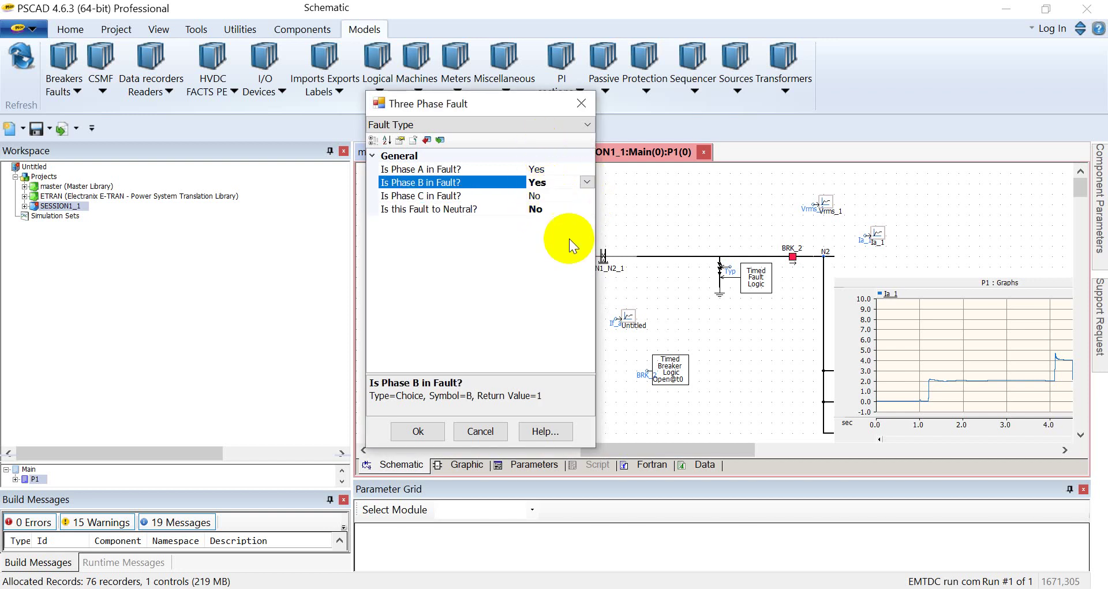
pyautogui.click(550, 209)
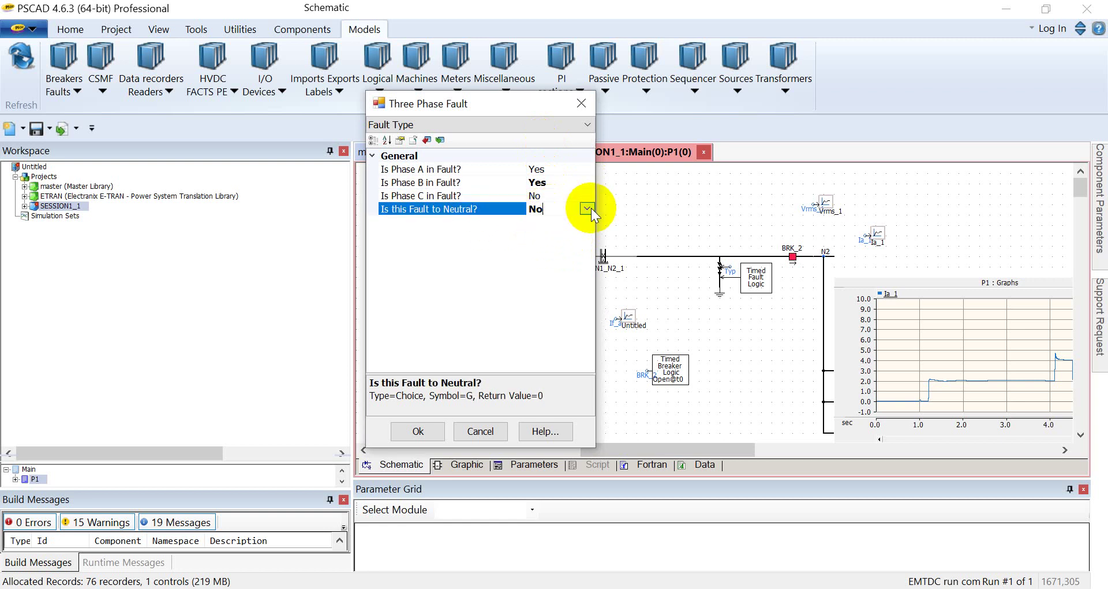
pyautogui.click(586, 209)
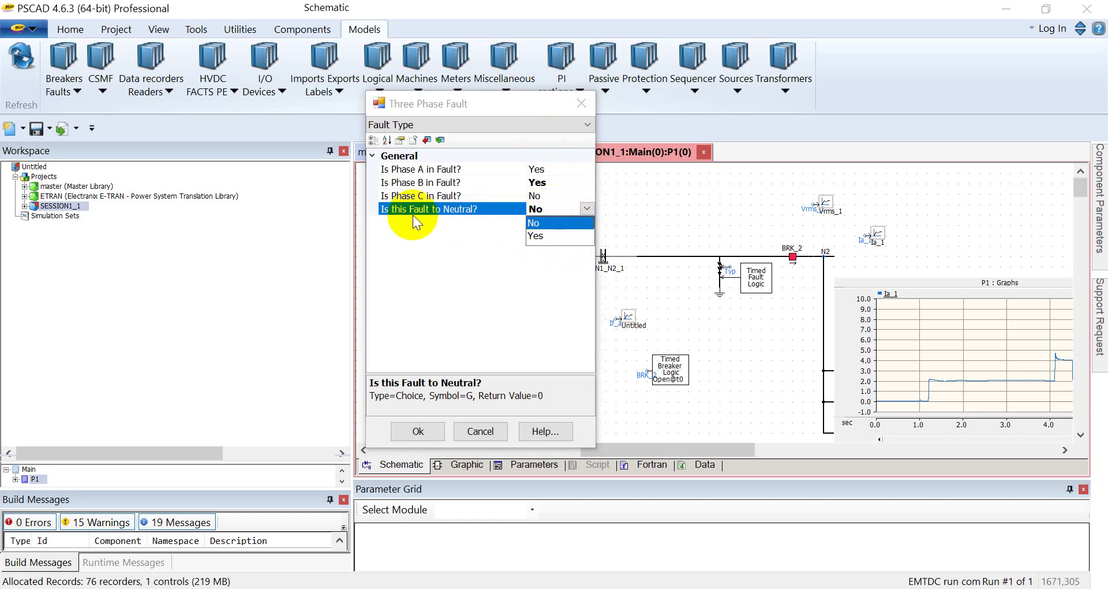
pyautogui.click(538, 237)
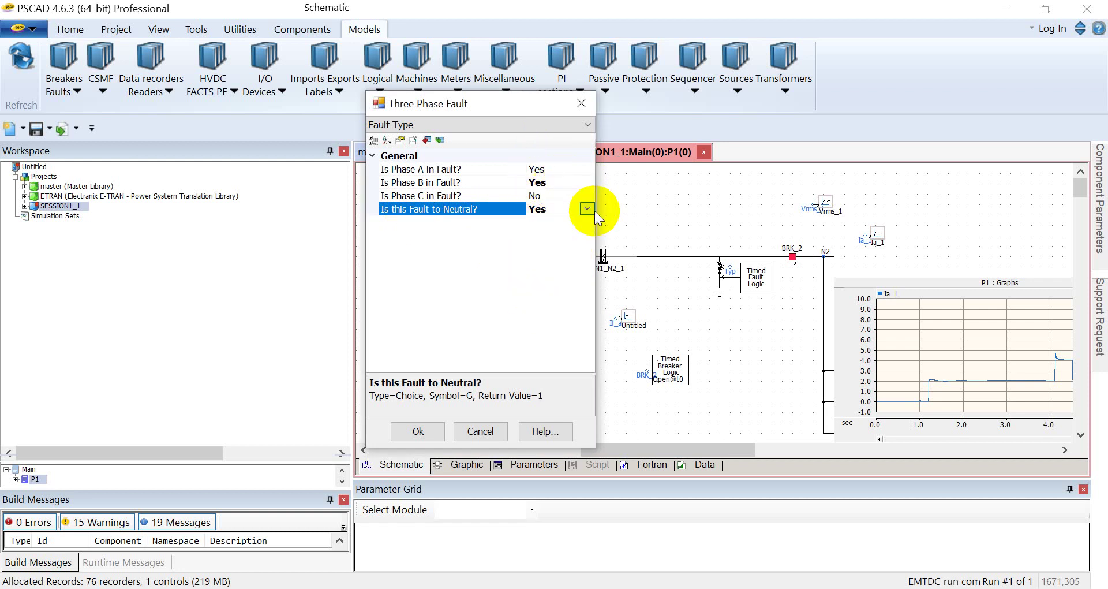
# Step: Set Clear possible at any current to Yes, then view Fault Resistances (0.01 ohm ON, 1.0E6 ohm OFF)
pyautogui.click(548, 123)
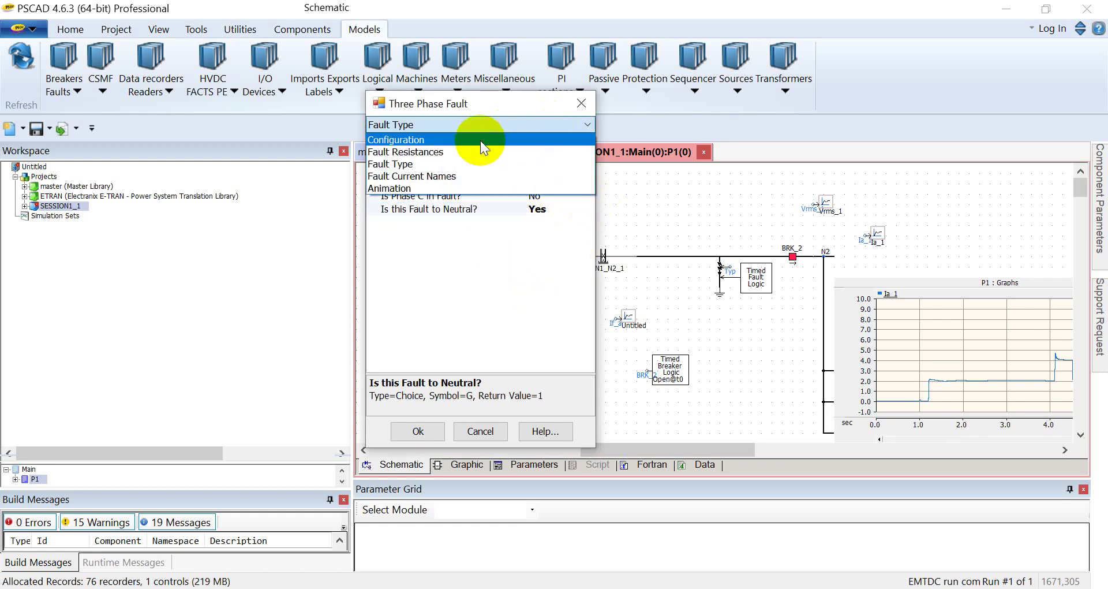
pyautogui.click(480, 141)
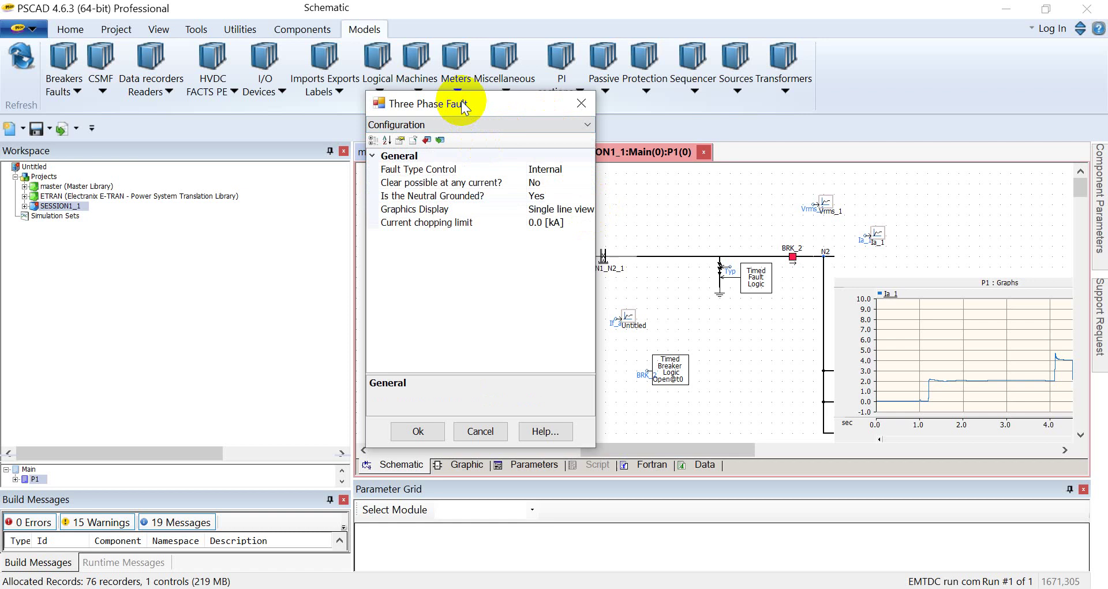
pyautogui.moveTo(486, 104); pyautogui.dragTo(444, 49)
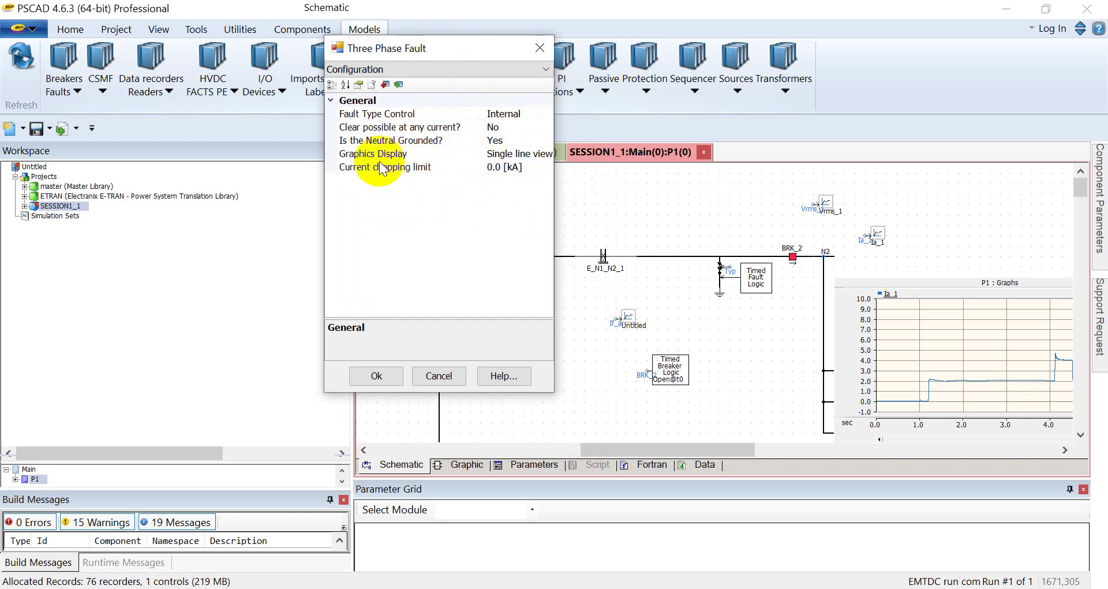
pyautogui.click(545, 128)
pyautogui.click(545, 126)
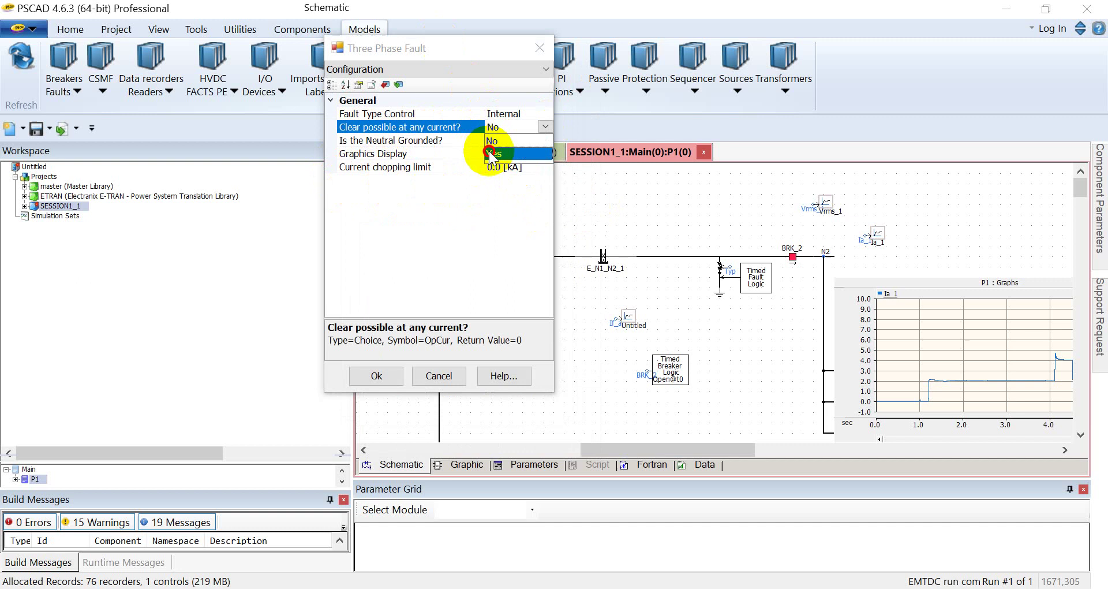
pyautogui.click(487, 152)
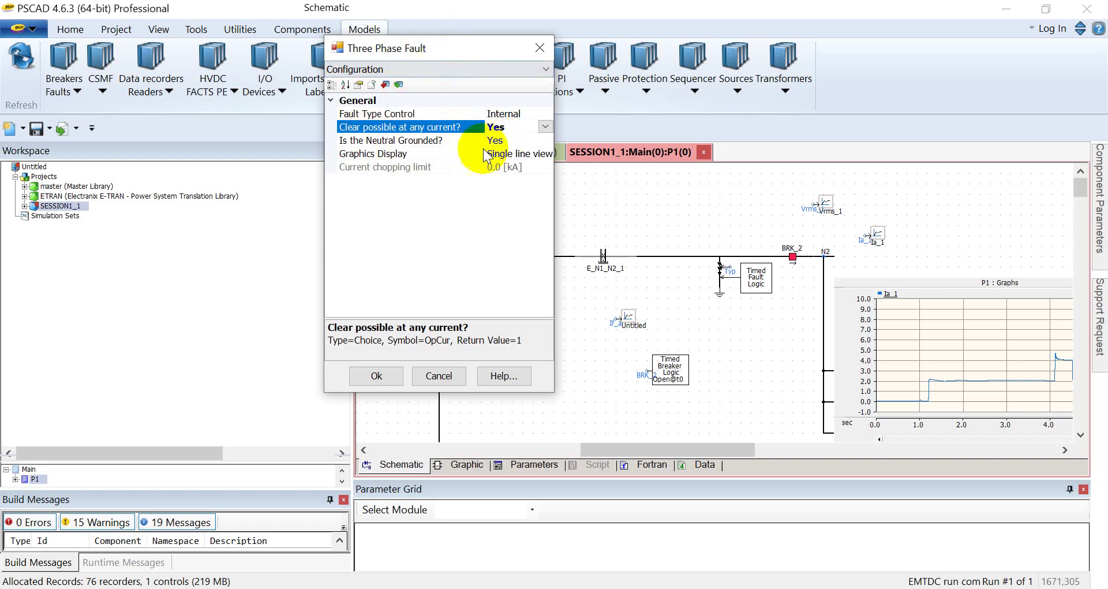
pyautogui.click(472, 68)
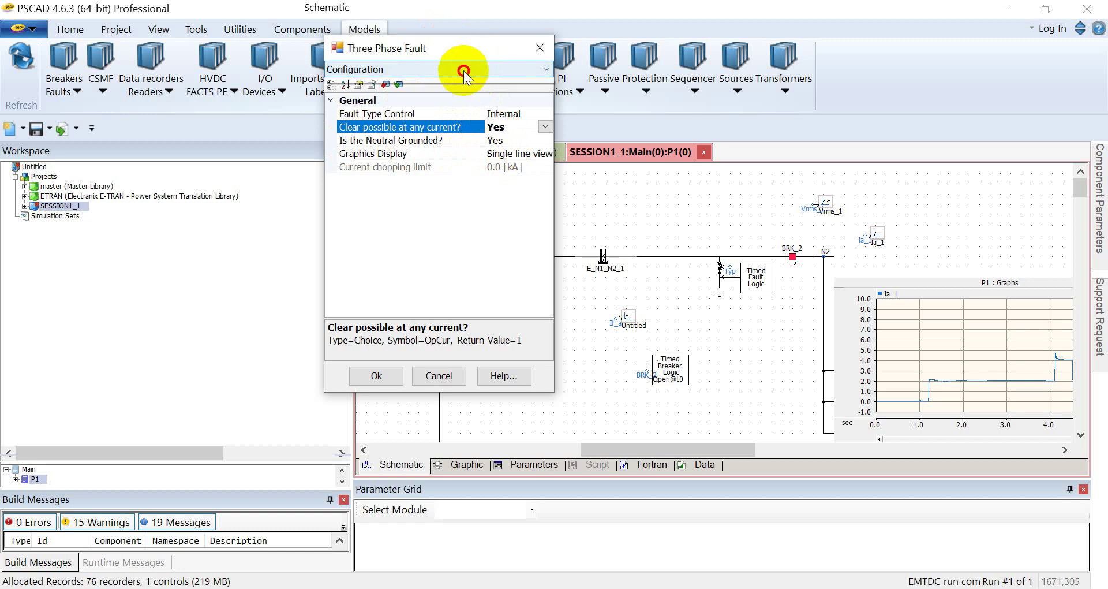
pyautogui.click(403, 95)
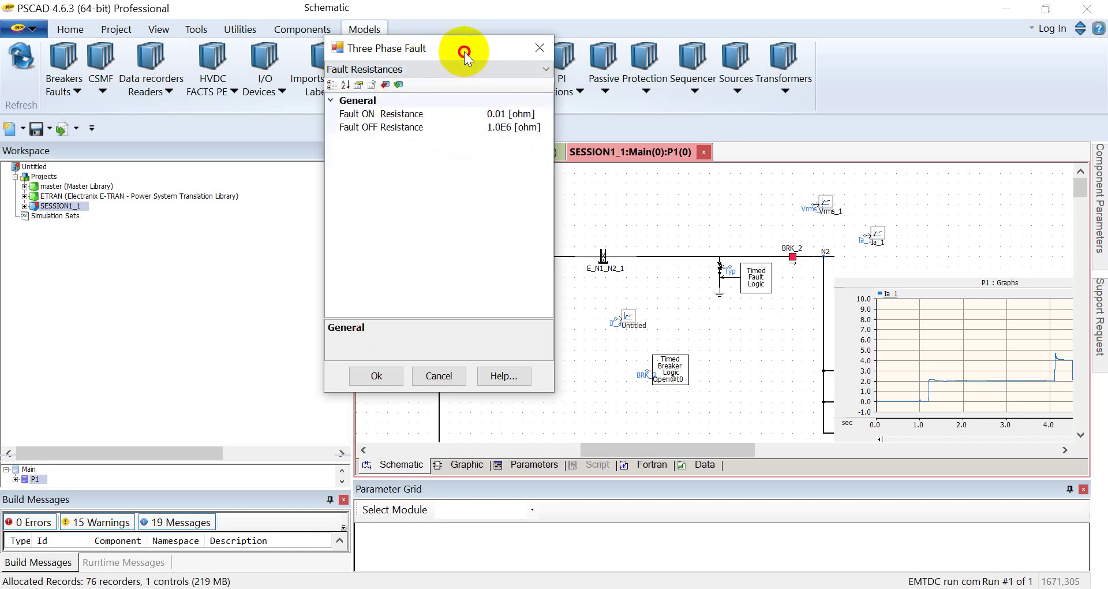
pyautogui.moveTo(464, 50); pyautogui.dragTo(430, 28)
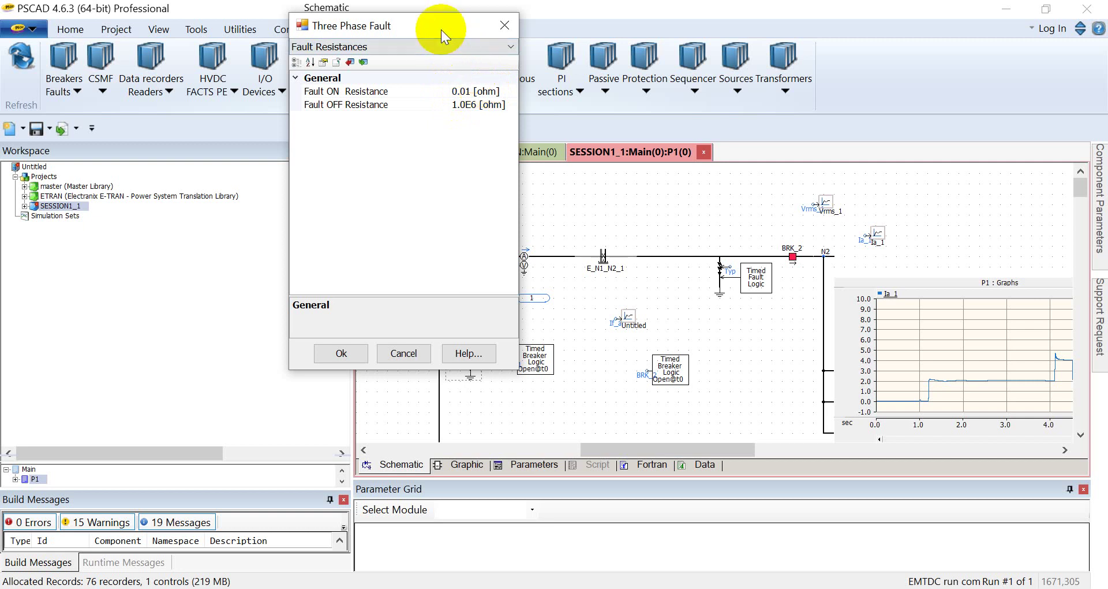
# Step: Under Fault Current Names, enter If_a as the Name for Fault Current, A
pyautogui.click(413, 44)
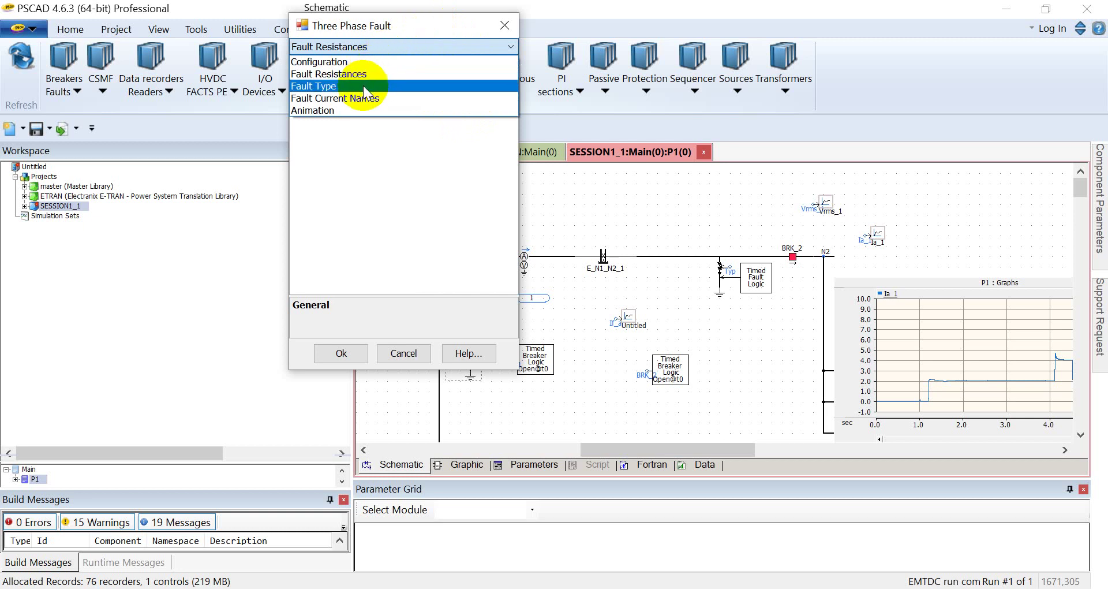
pyautogui.click(370, 86)
pyautogui.click(385, 46)
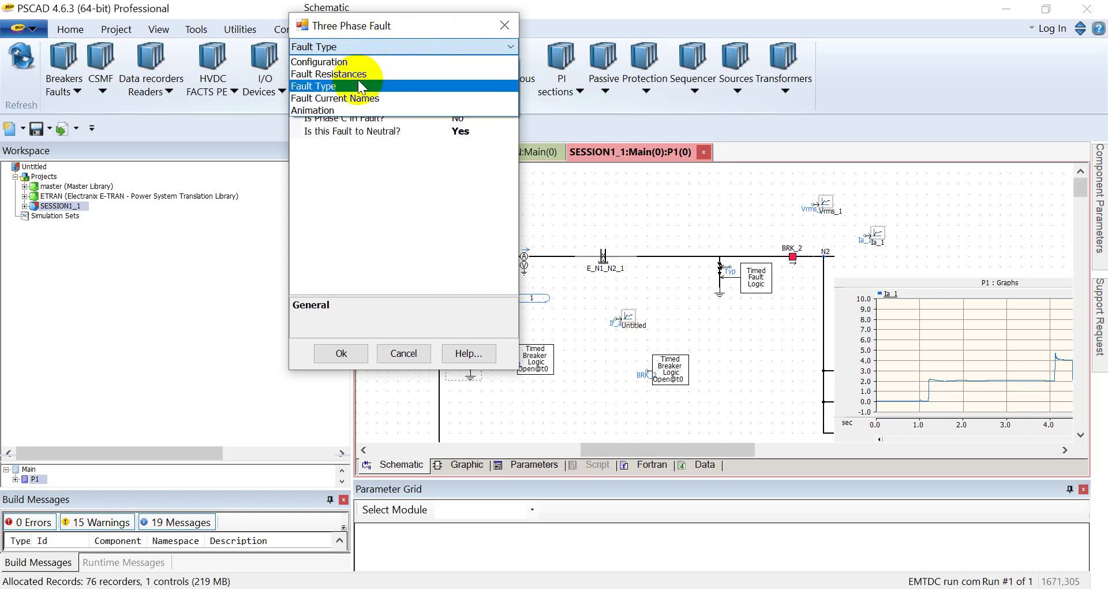
pyautogui.click(362, 99)
pyautogui.click(450, 91)
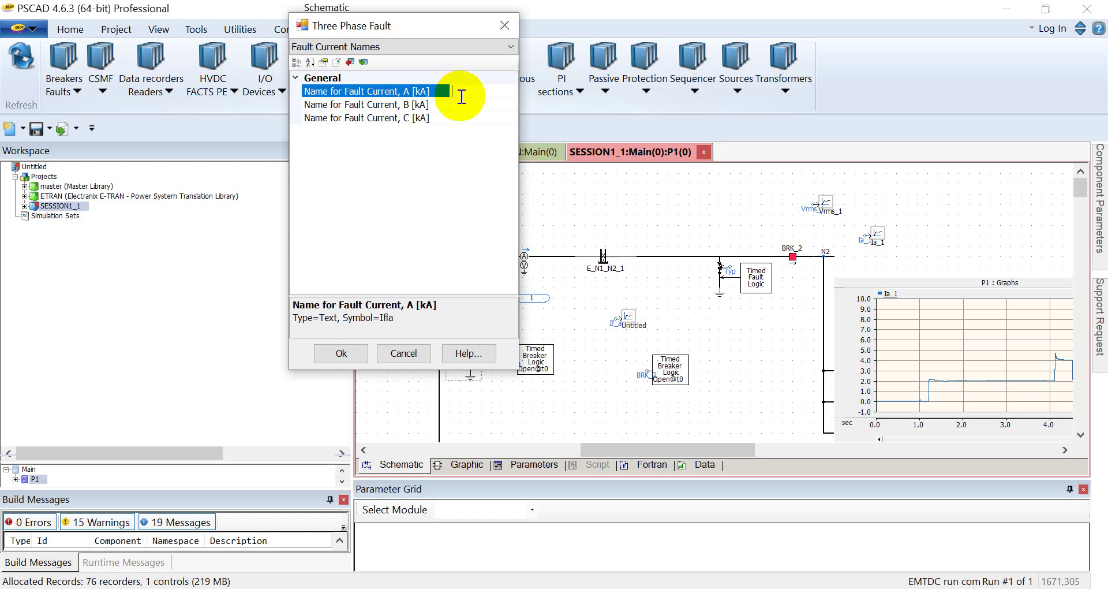
pyautogui.write('If_a')
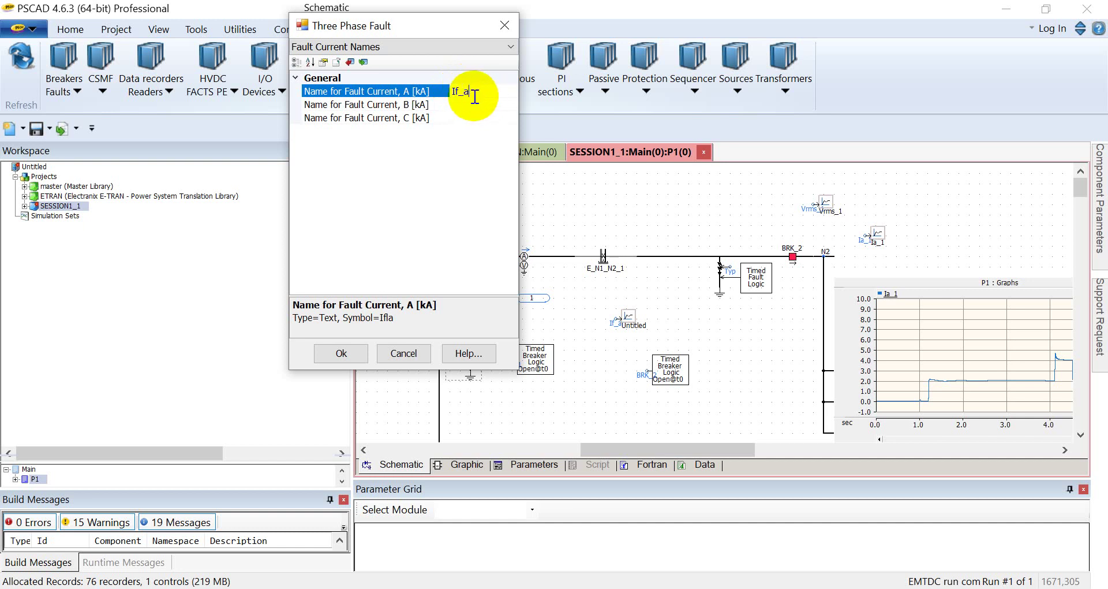
# Step: Accept the fault settings, place a Data Label named If_a, and attach an Output Channel
pyautogui.click(342, 354)
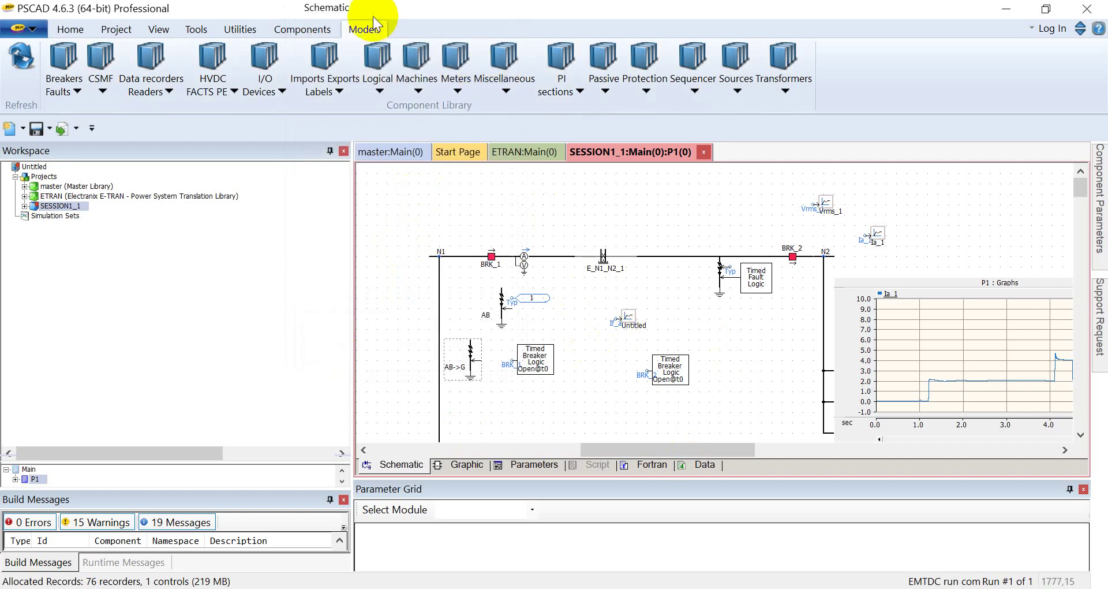
pyautogui.click(300, 29)
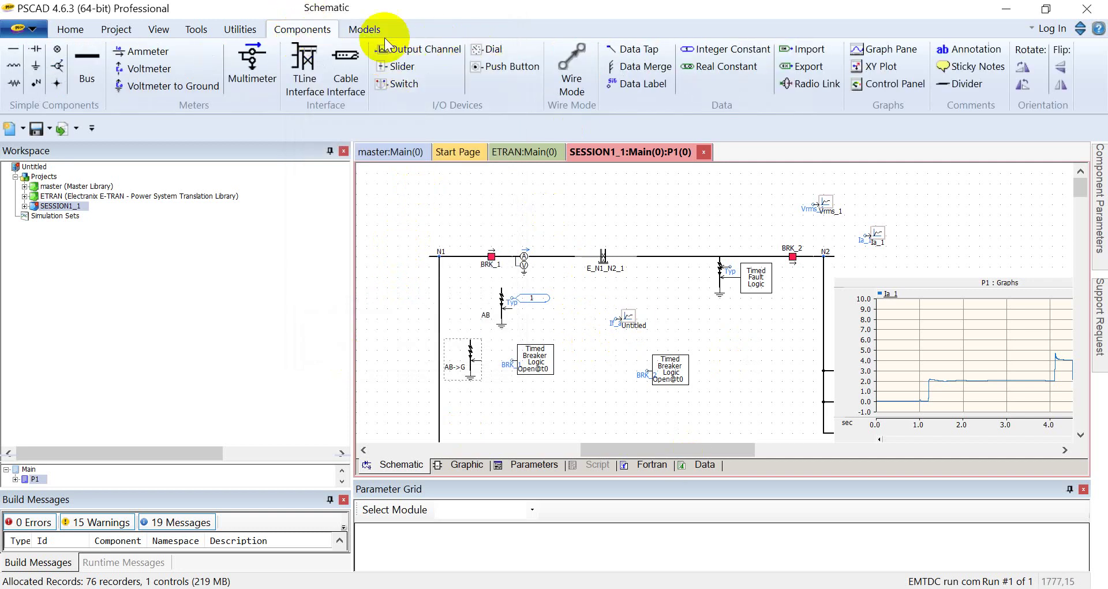
pyautogui.click(637, 83)
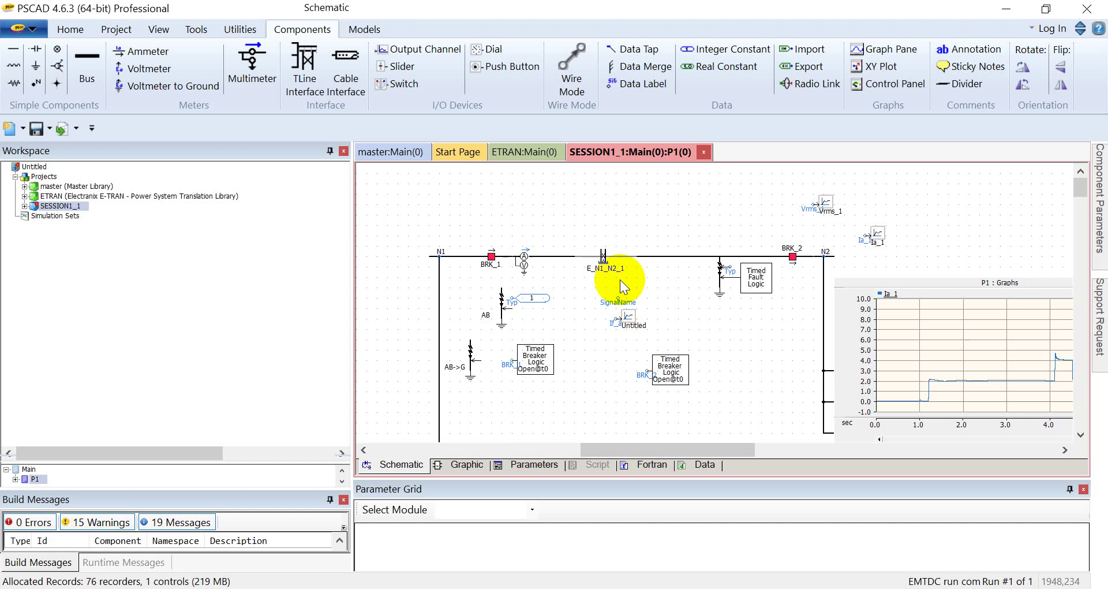
pyautogui.doubleClick(584, 301)
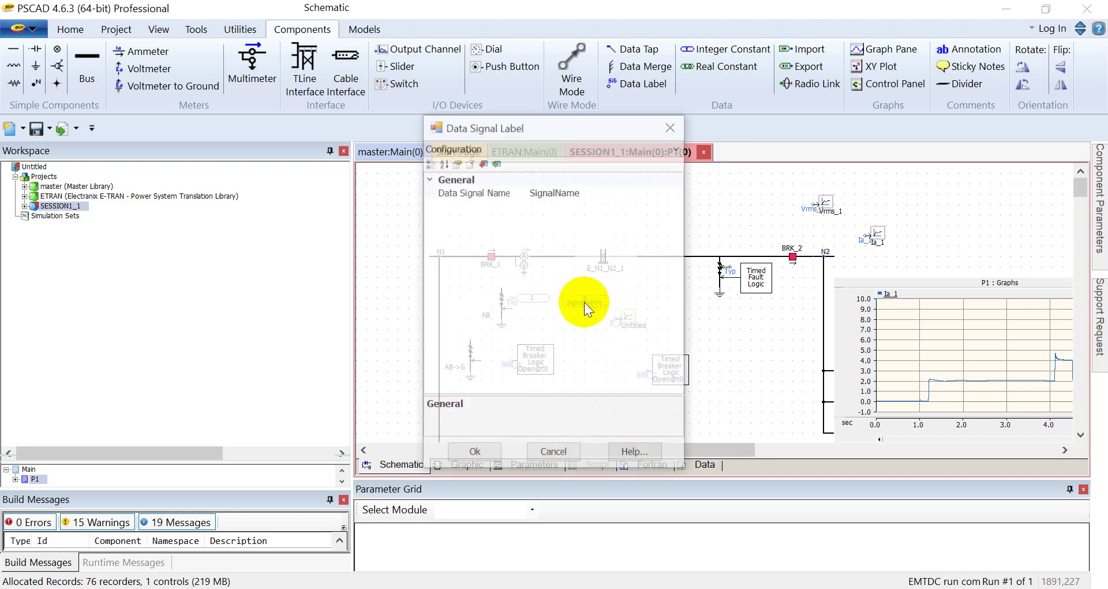
pyautogui.click(604, 191)
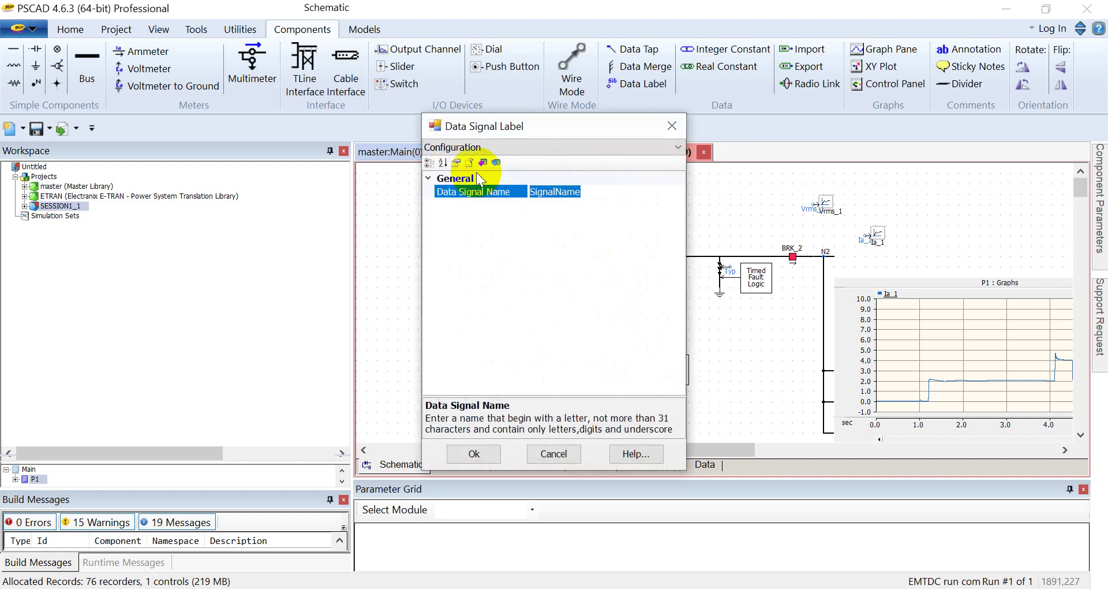
pyautogui.press('BackSpace')
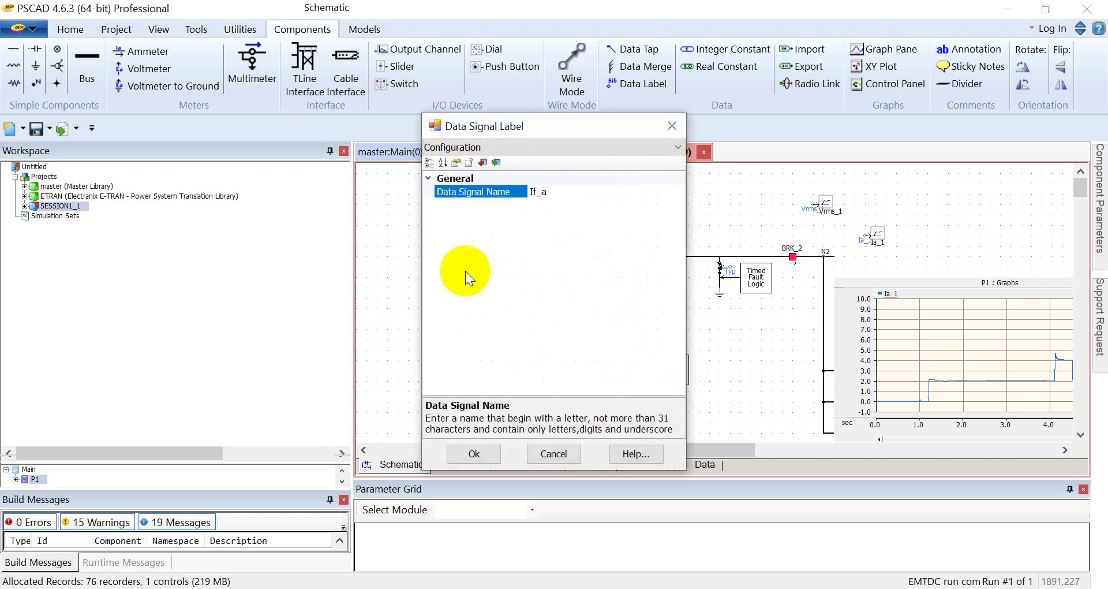
pyautogui.click(494, 450)
pyautogui.click(448, 53)
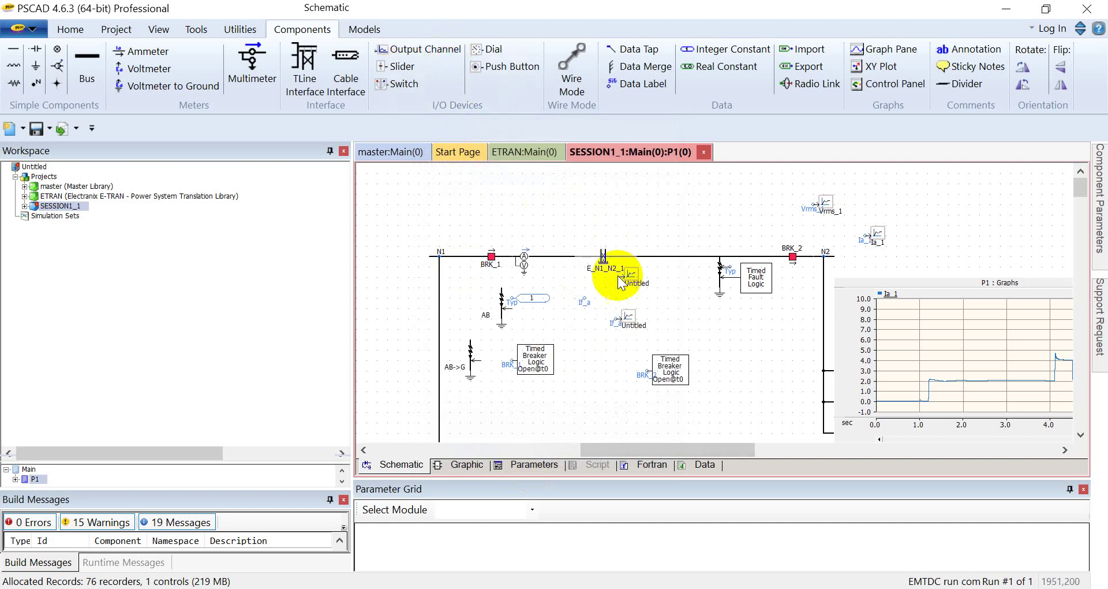
pyautogui.click(583, 296)
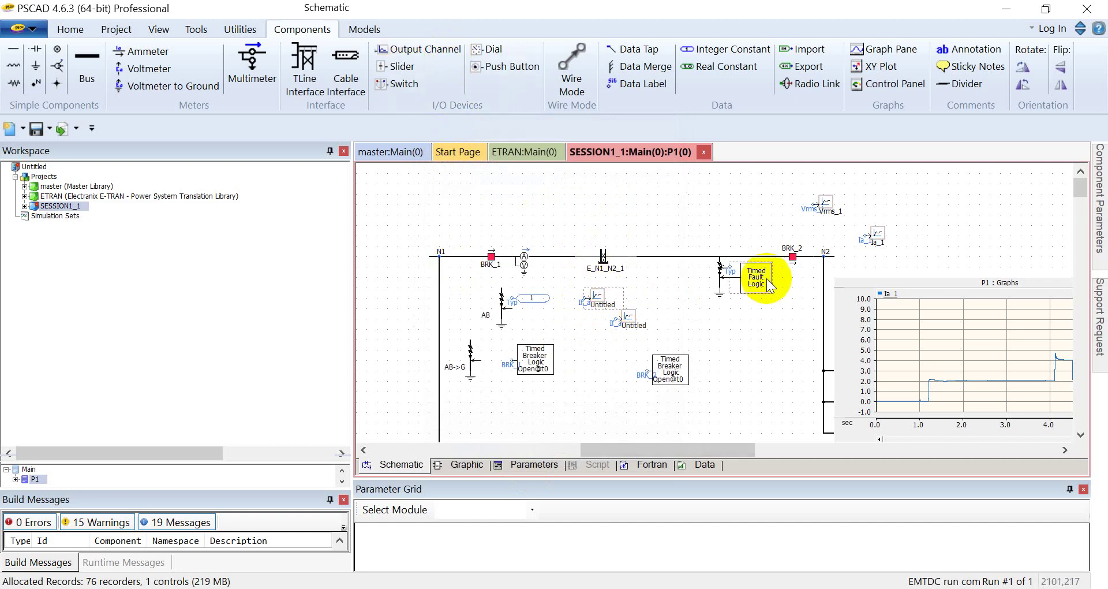
# Step: Enable Fault Type Control on the Three Phase Fault, accept, and reopen its settings
pyautogui.click(720, 273)
pyautogui.doubleClick(720, 275)
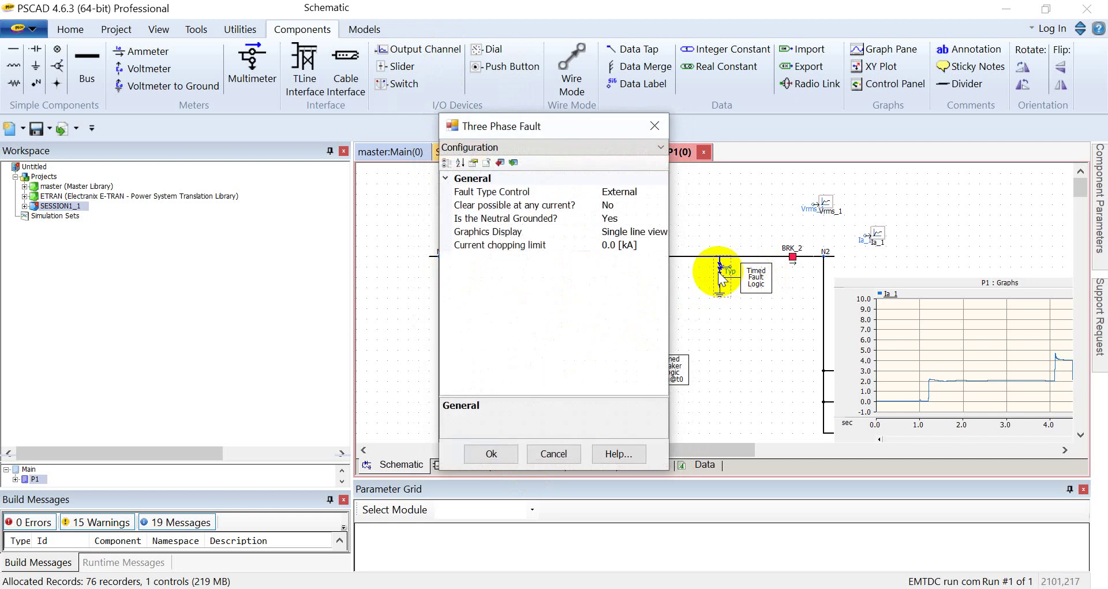
pyautogui.click(635, 186)
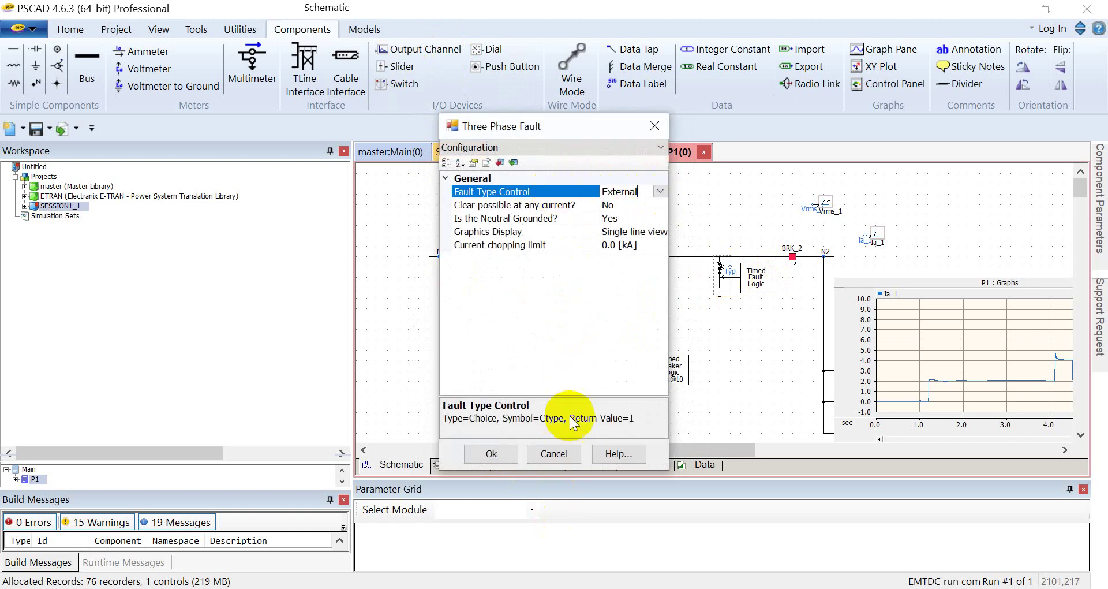
pyautogui.click(487, 451)
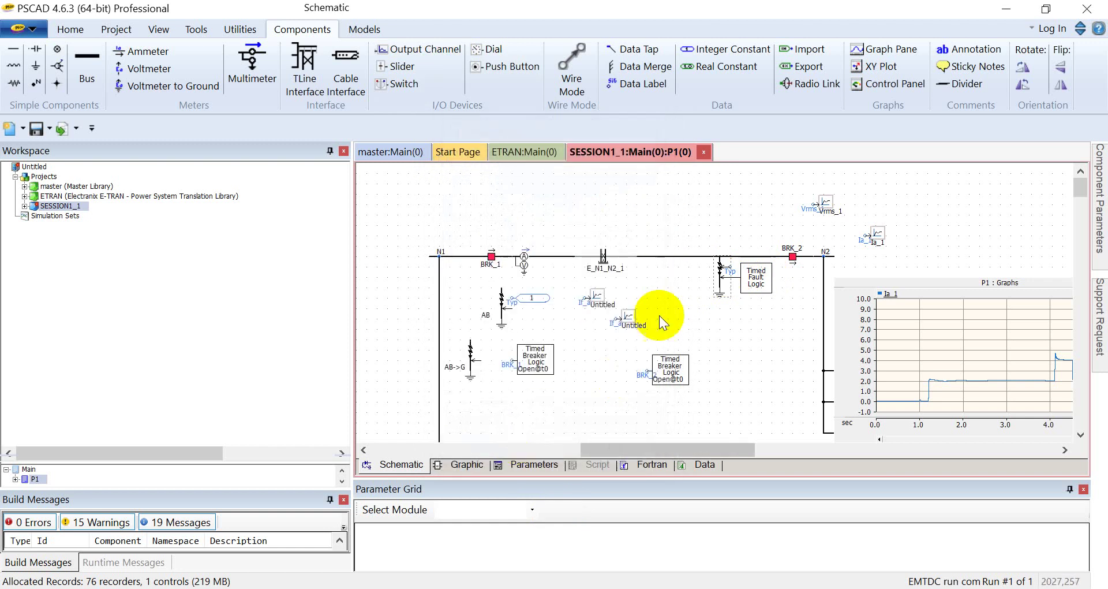
pyautogui.doubleClick(720, 265)
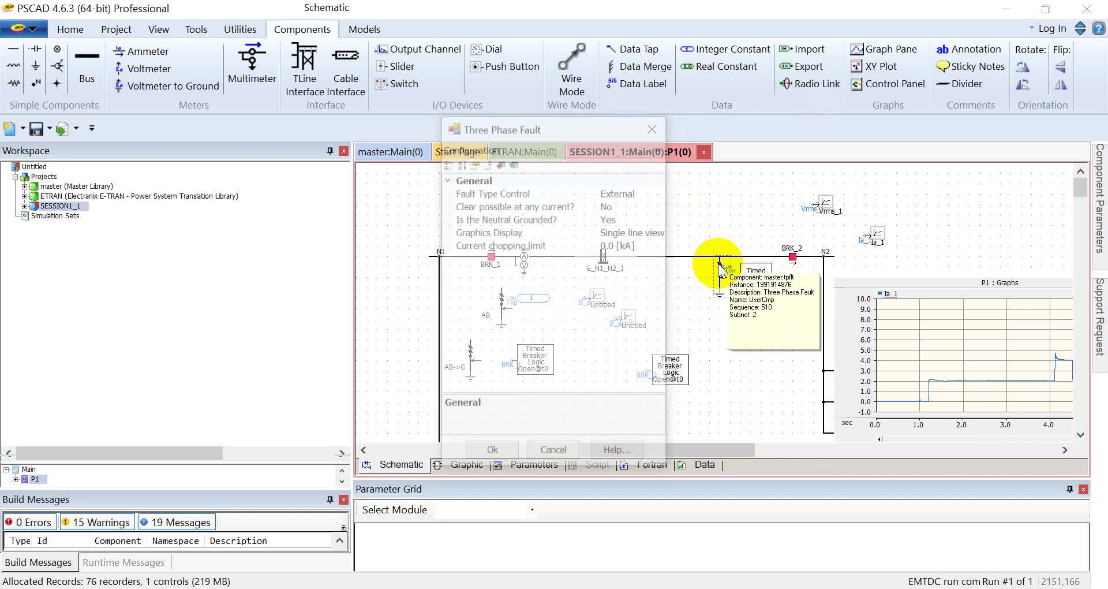
# Step: Open the Three-Phase Fault help page and highlight the '0 = No Fault' dial value
pyautogui.click(607, 454)
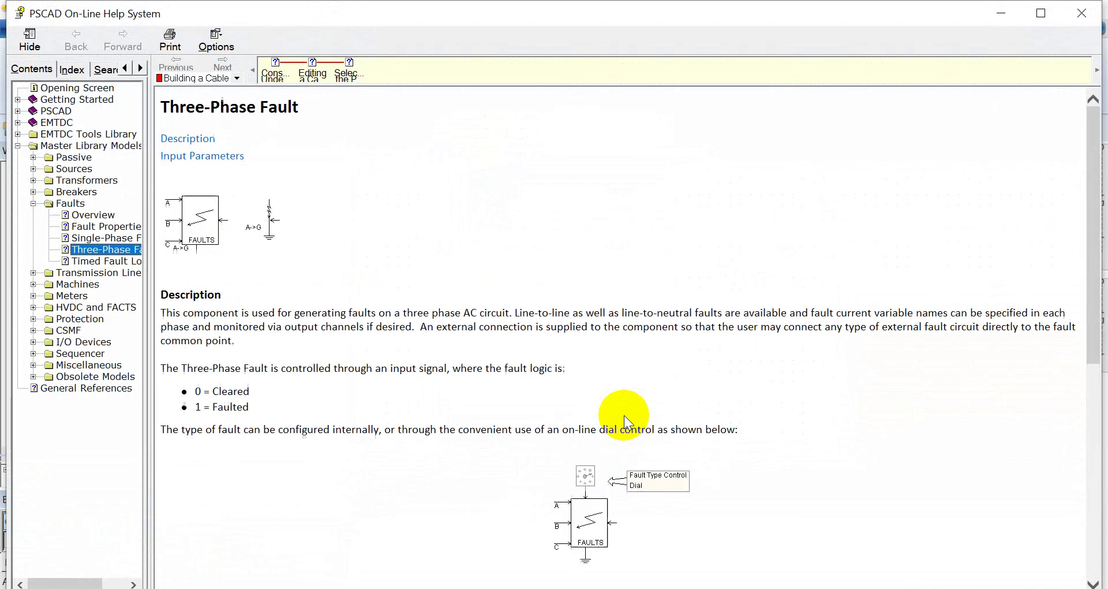
pyautogui.scroll(-7, 625, 415)
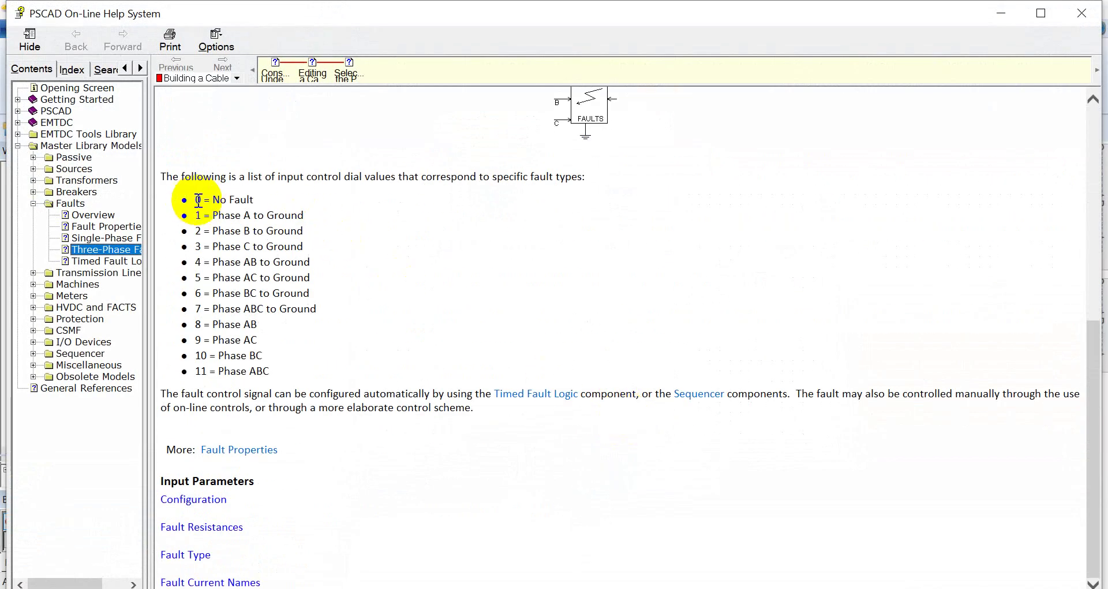
pyautogui.moveTo(197, 200); pyautogui.dragTo(250, 199)
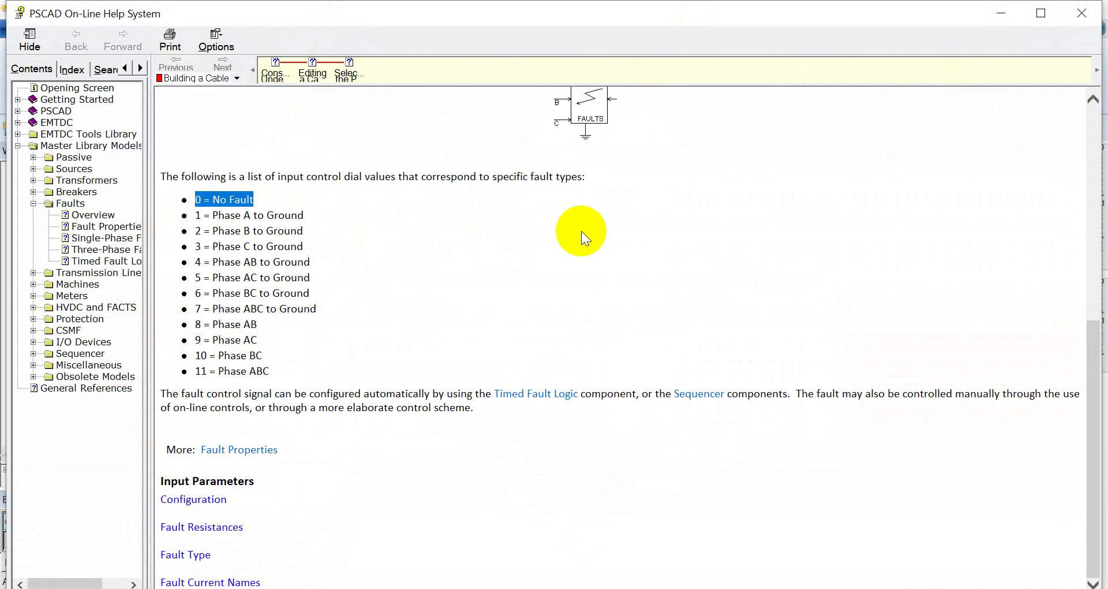
# Step: Close help, accept the fault settings, and delete the AB fault resistor, constant 1 and Typ label
pyautogui.click(1084, 14)
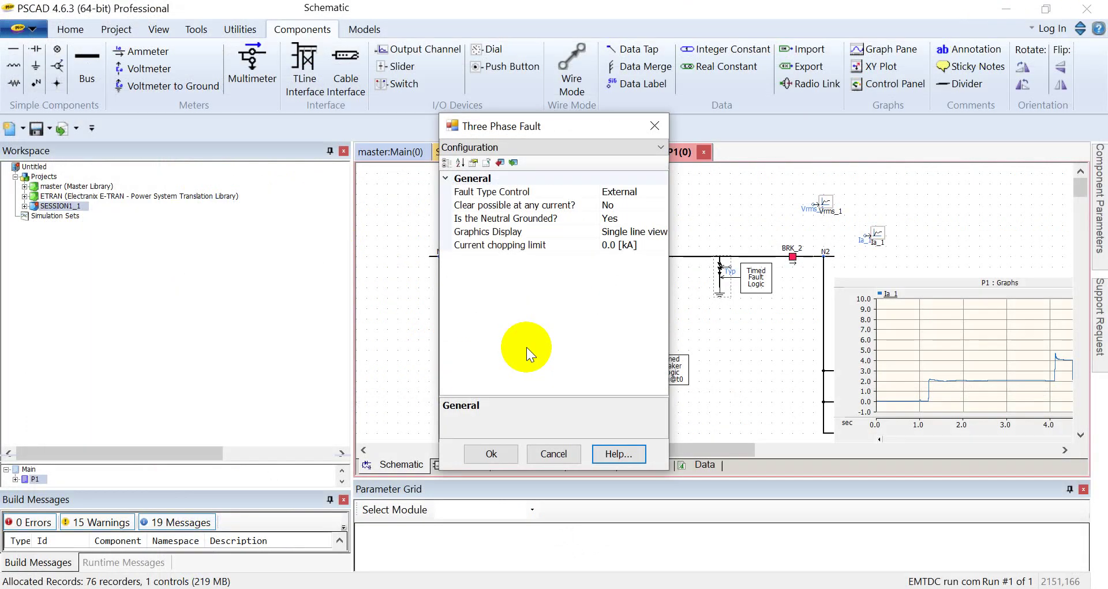
pyautogui.click(491, 453)
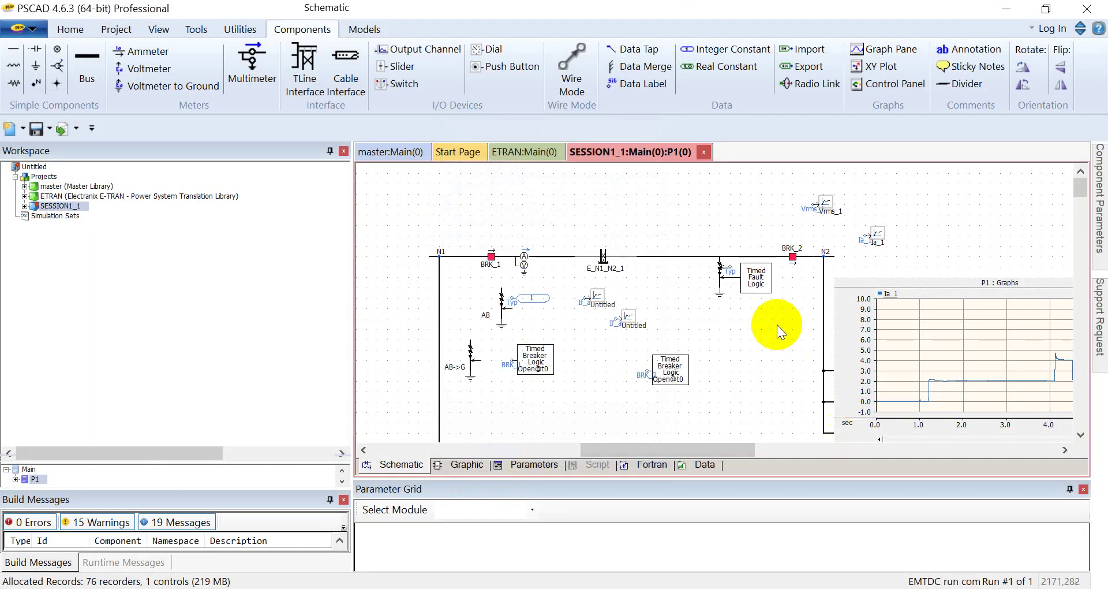
pyautogui.click(538, 301)
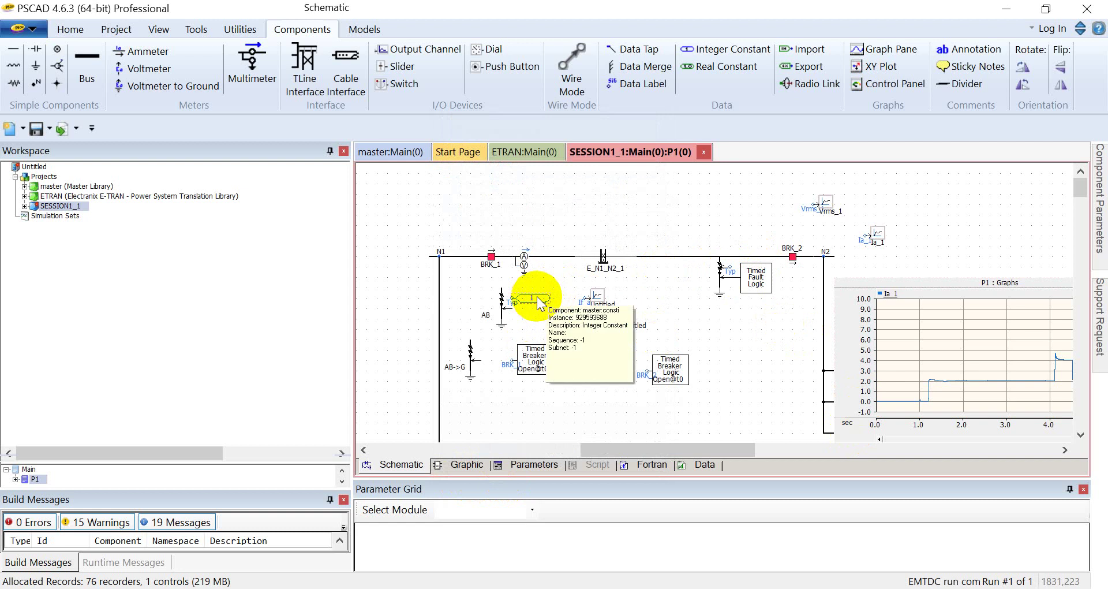
pyautogui.click(501, 307)
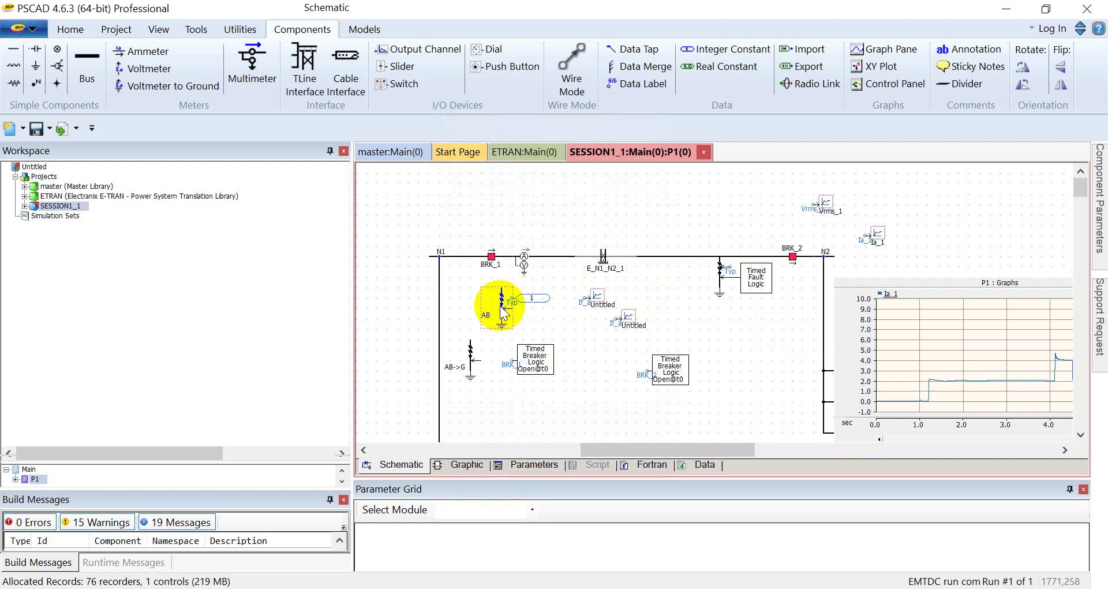
pyautogui.press('Delete')
pyautogui.click(528, 301)
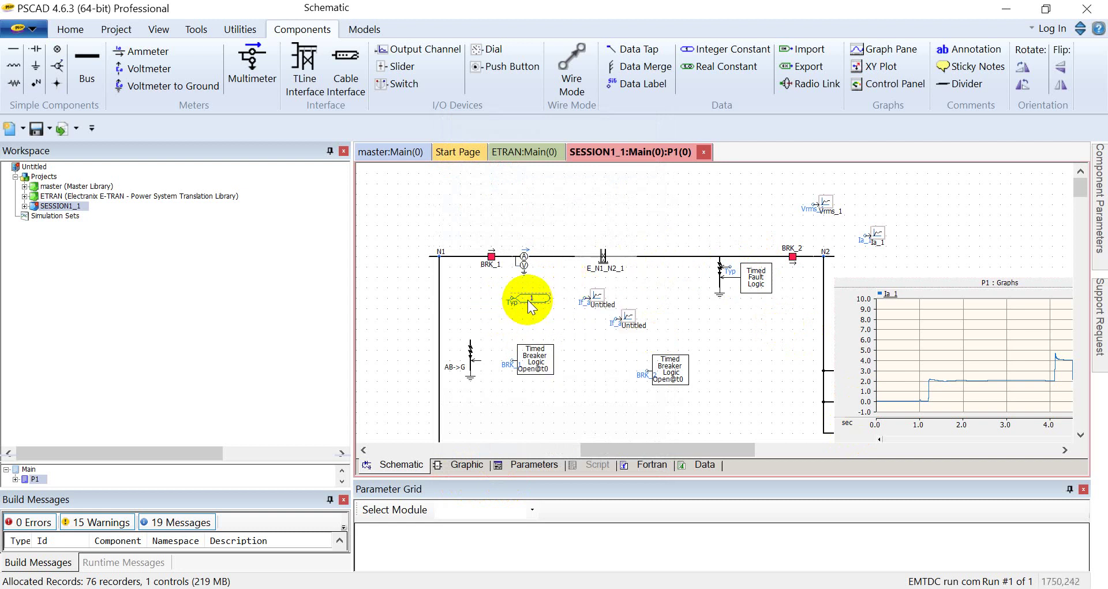
pyautogui.press('Delete')
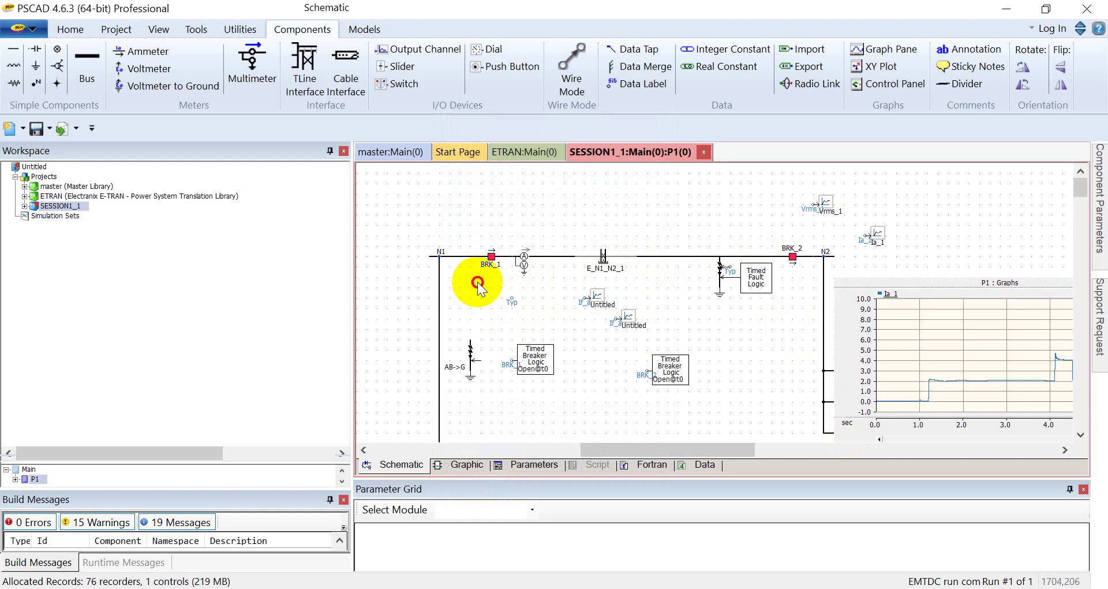
pyautogui.moveTo(477, 283); pyautogui.dragTo(544, 312)
pyautogui.press('Delete')
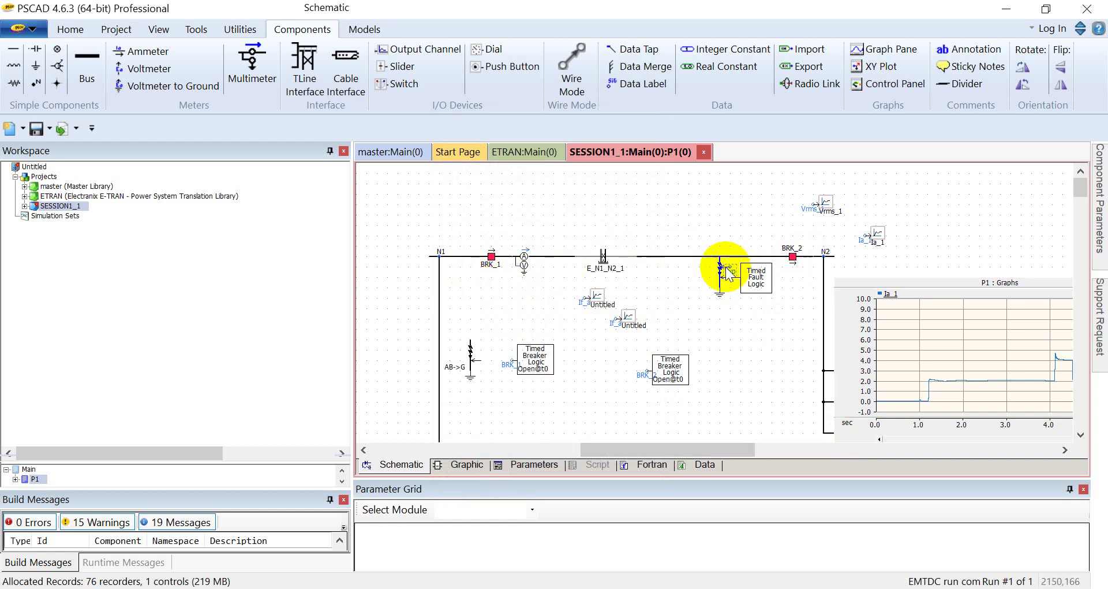
# Step: Select the three-phase fault, the AB->G fault and the existing Timed Fault Logic block
pyautogui.click(720, 283)
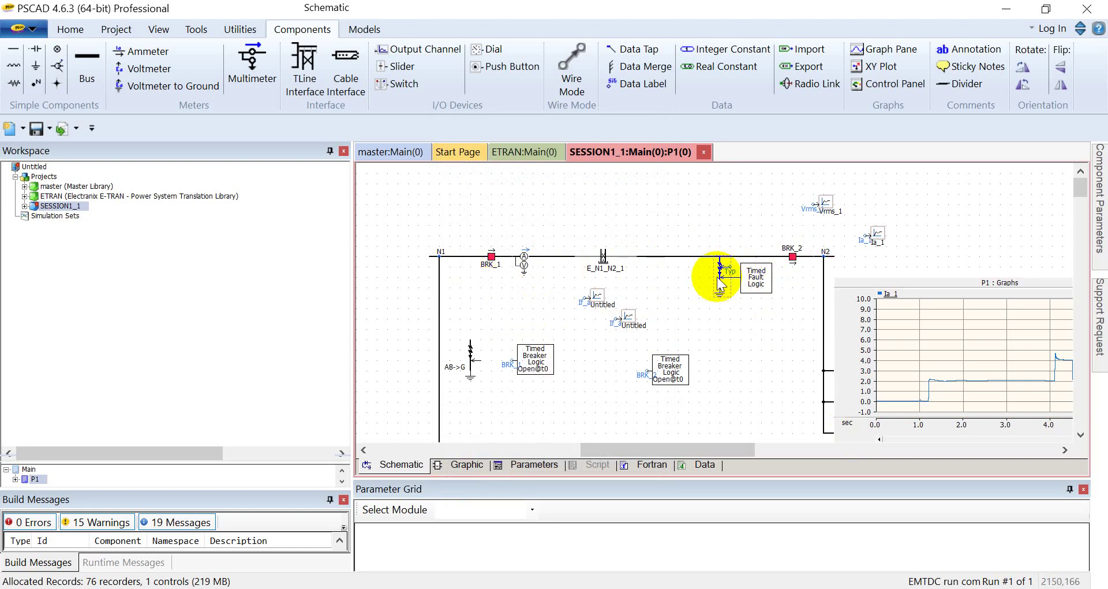
pyautogui.click(474, 359)
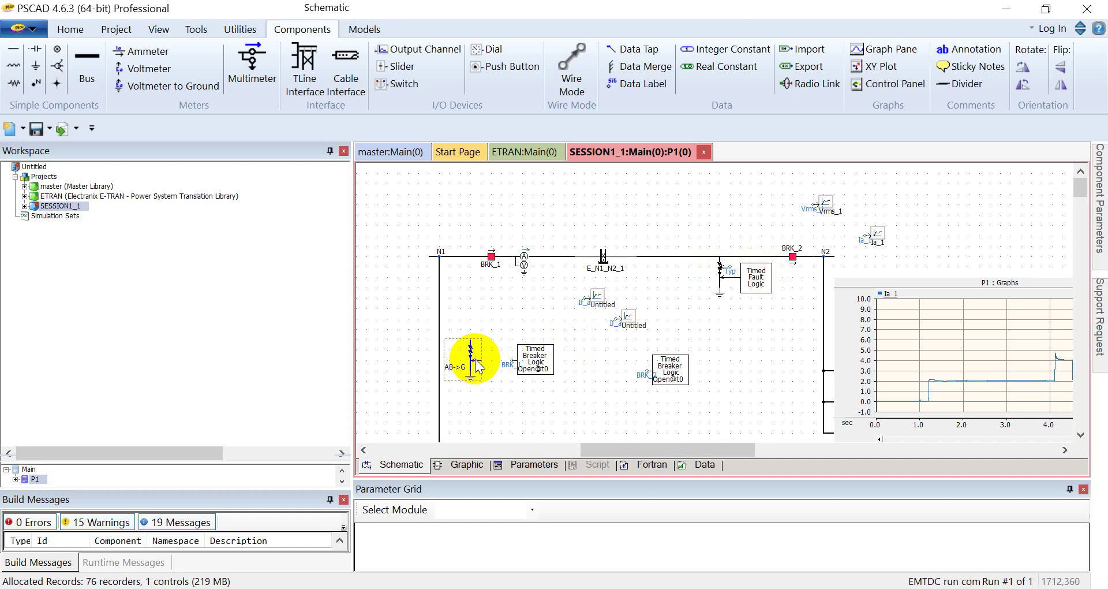
pyautogui.click(759, 284)
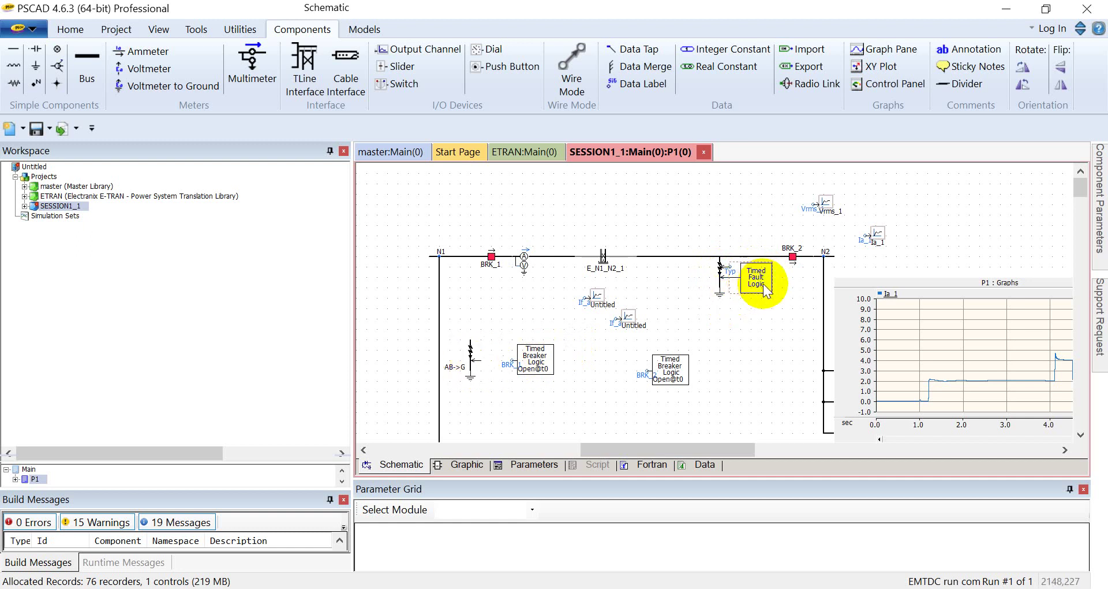
pyautogui.moveTo(764, 285)
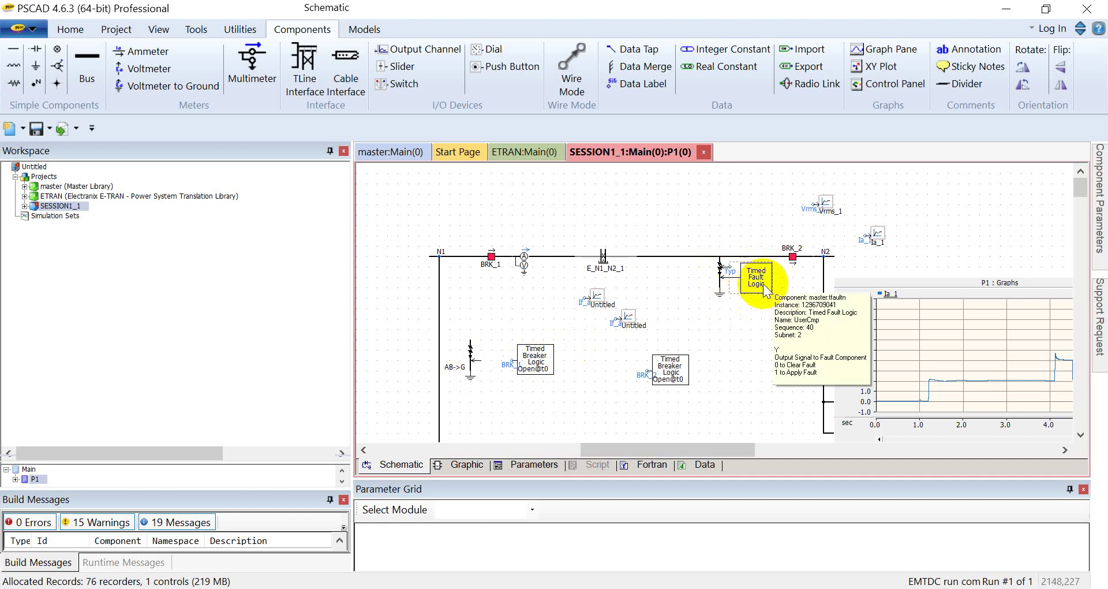
# Step: Place a [tfaultn] Timed Fault Logic block beside the AB->G fault and reposition it
pyautogui.click(365, 30)
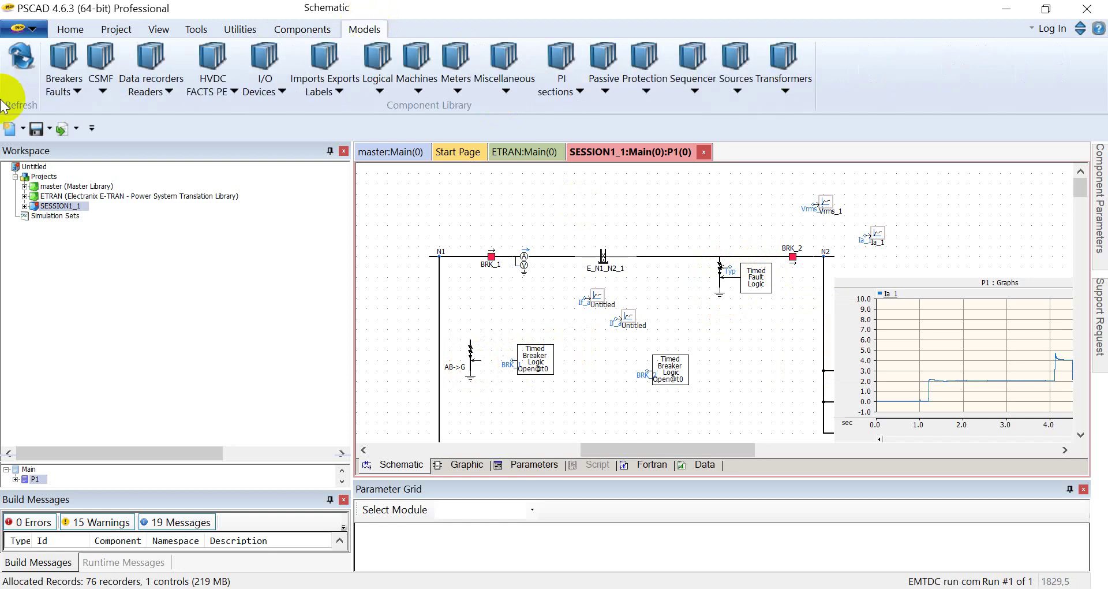
pyautogui.click(78, 91)
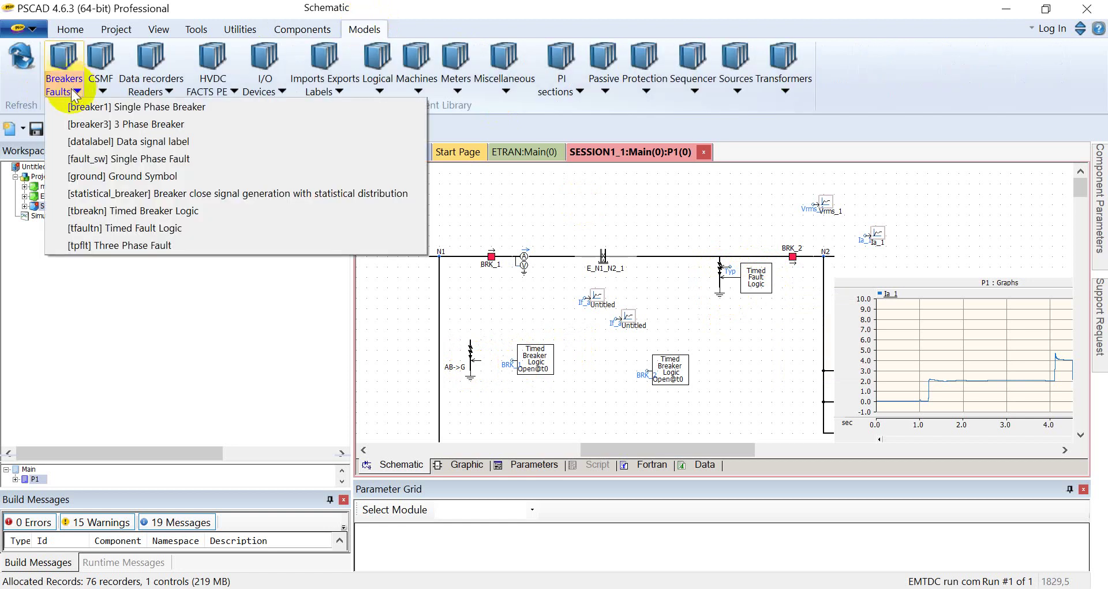
pyautogui.click(149, 229)
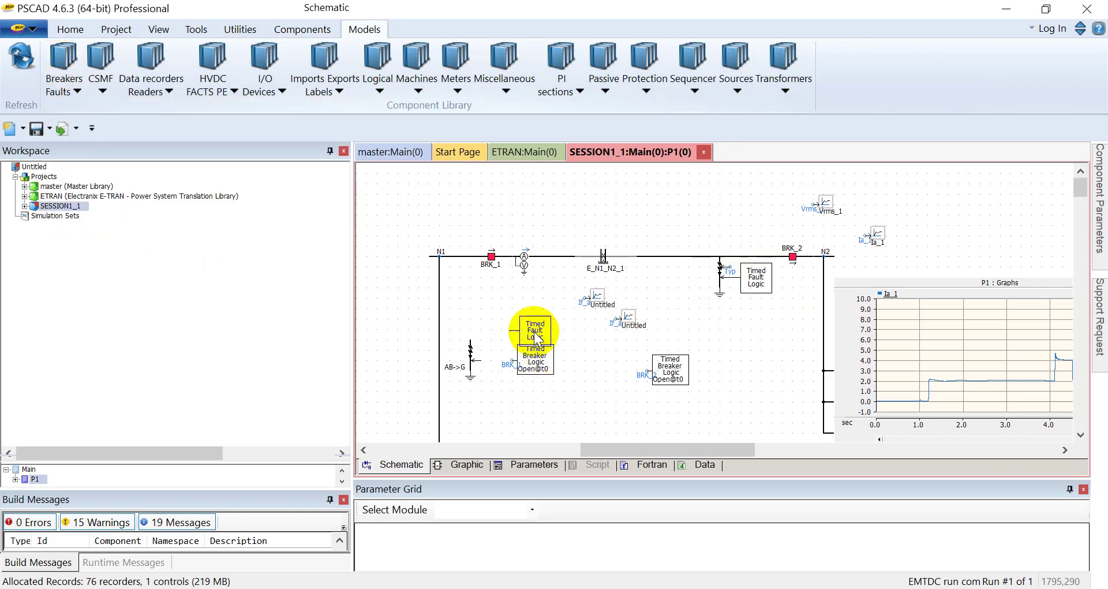
pyautogui.click(504, 362)
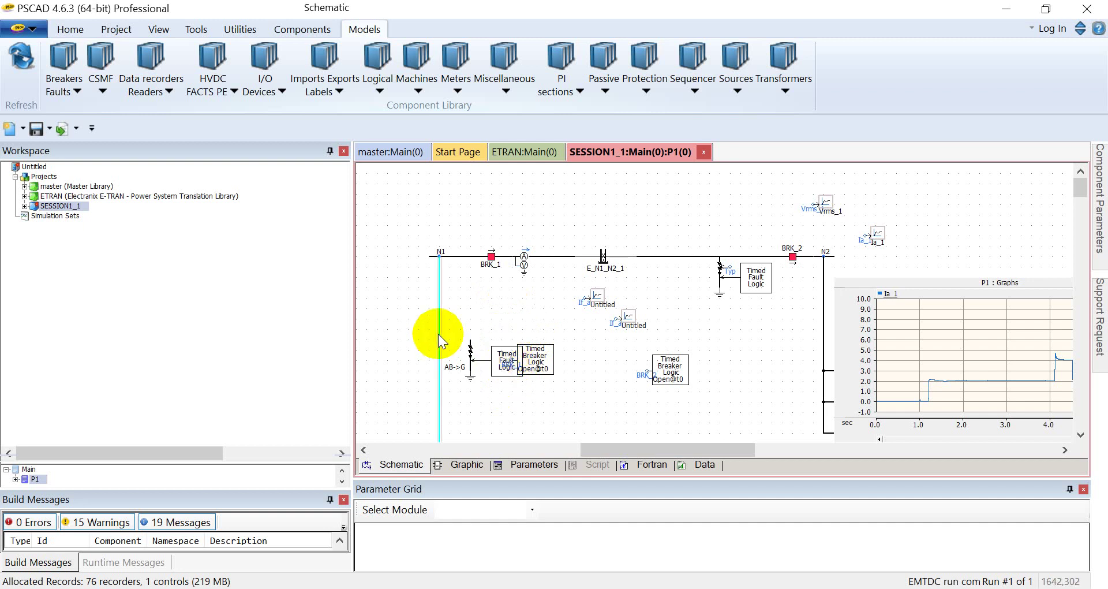
pyautogui.click(447, 312)
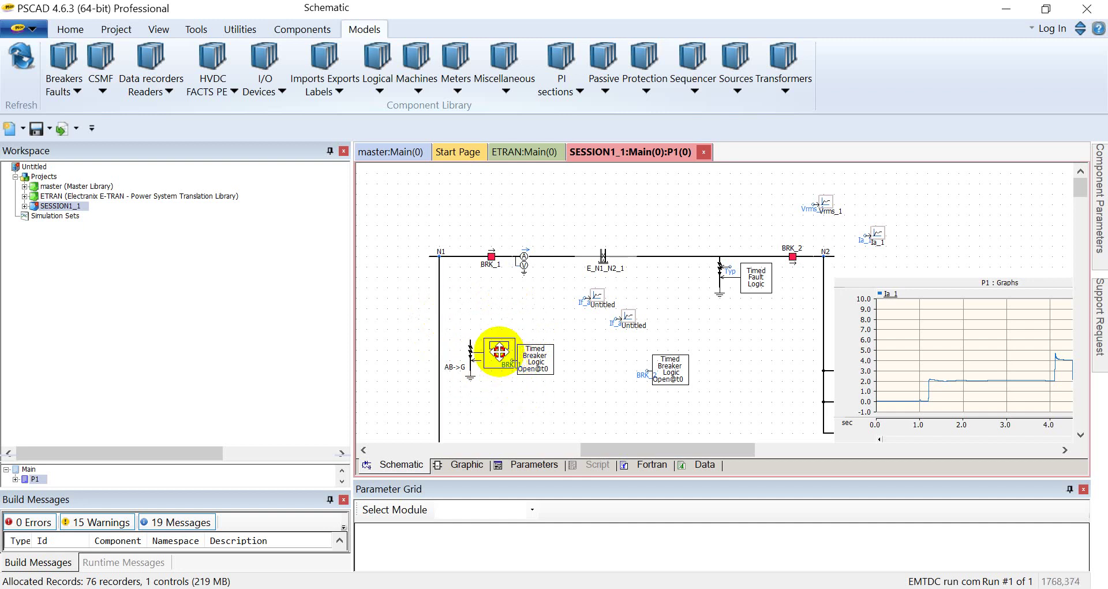
pyautogui.moveTo(502, 361); pyautogui.dragTo(490, 310)
# Step: Verify the Timed Fault Logic applies the fault at 1.0 s for 0.05 s and accept
pyautogui.doubleClick(491, 310)
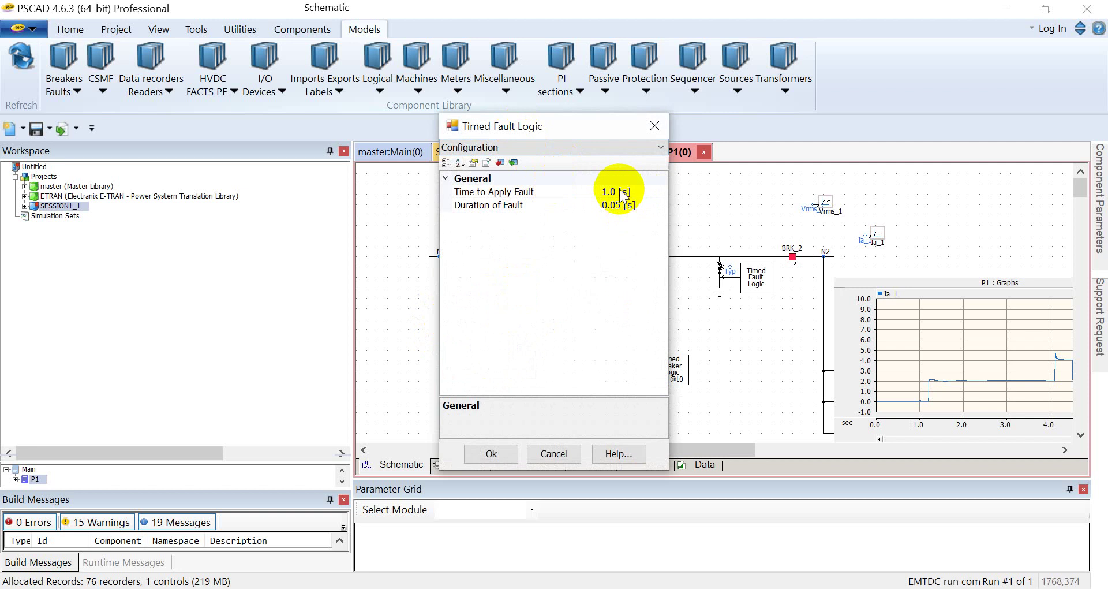
pyautogui.moveTo(554, 126); pyautogui.dragTo(535, 115)
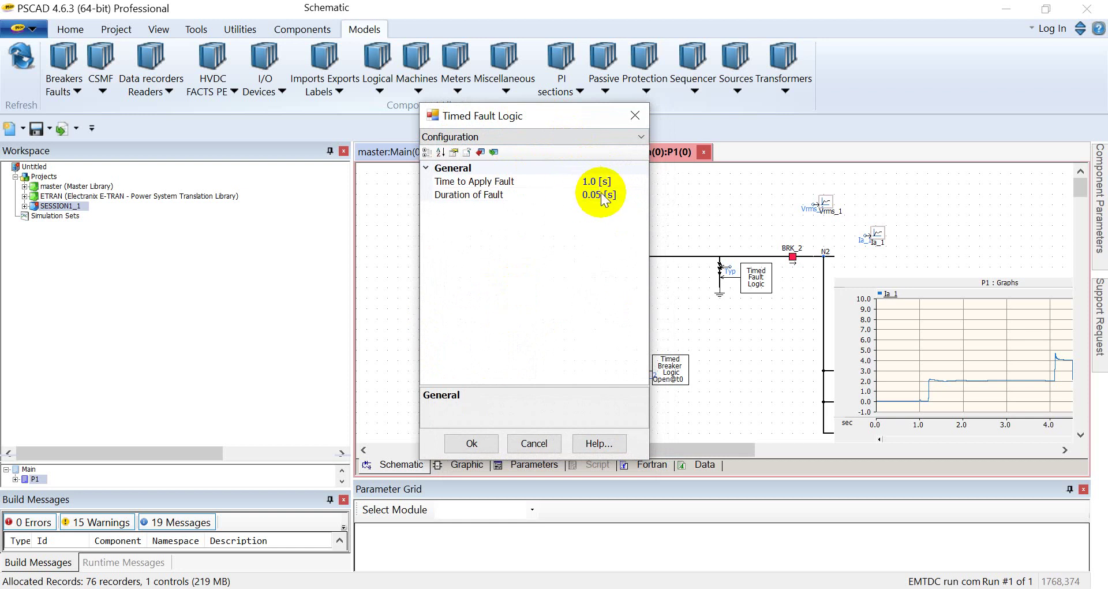
pyautogui.click(482, 448)
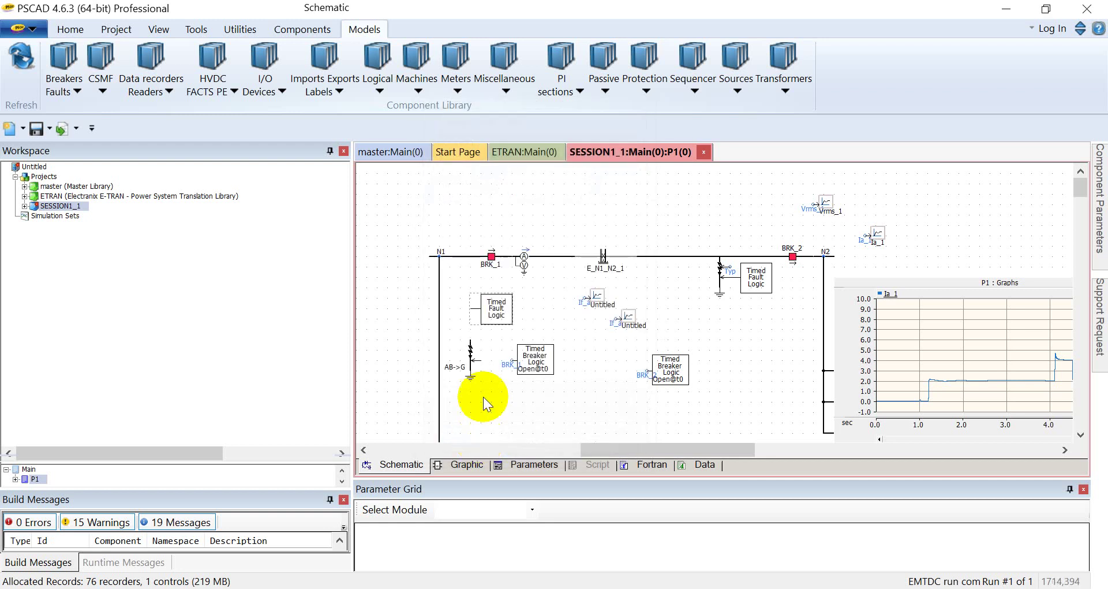
# Step: Move the new Timed Fault Logic block below BRK_1, then delete it from the schematic
pyautogui.moveTo(469, 396); pyautogui.dragTo(492, 315)
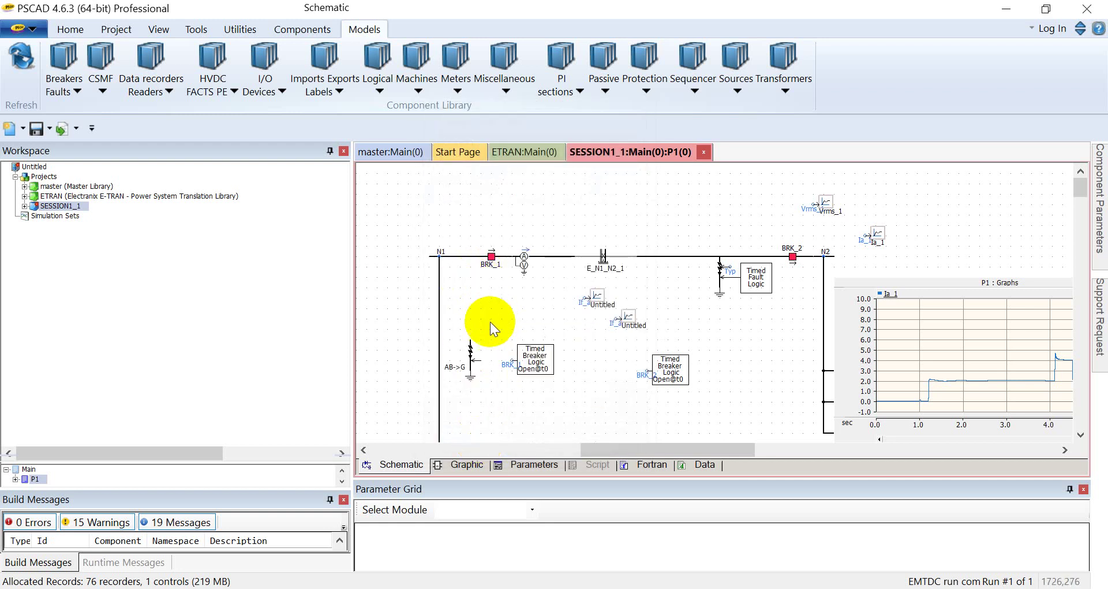
pyautogui.press('Delete')
pyautogui.click(472, 353)
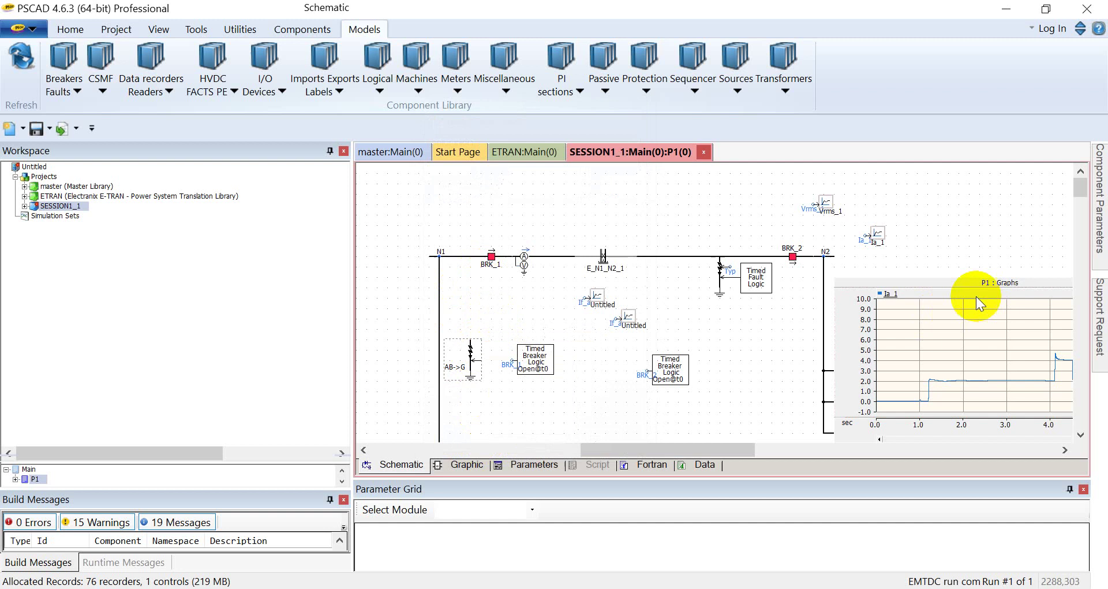